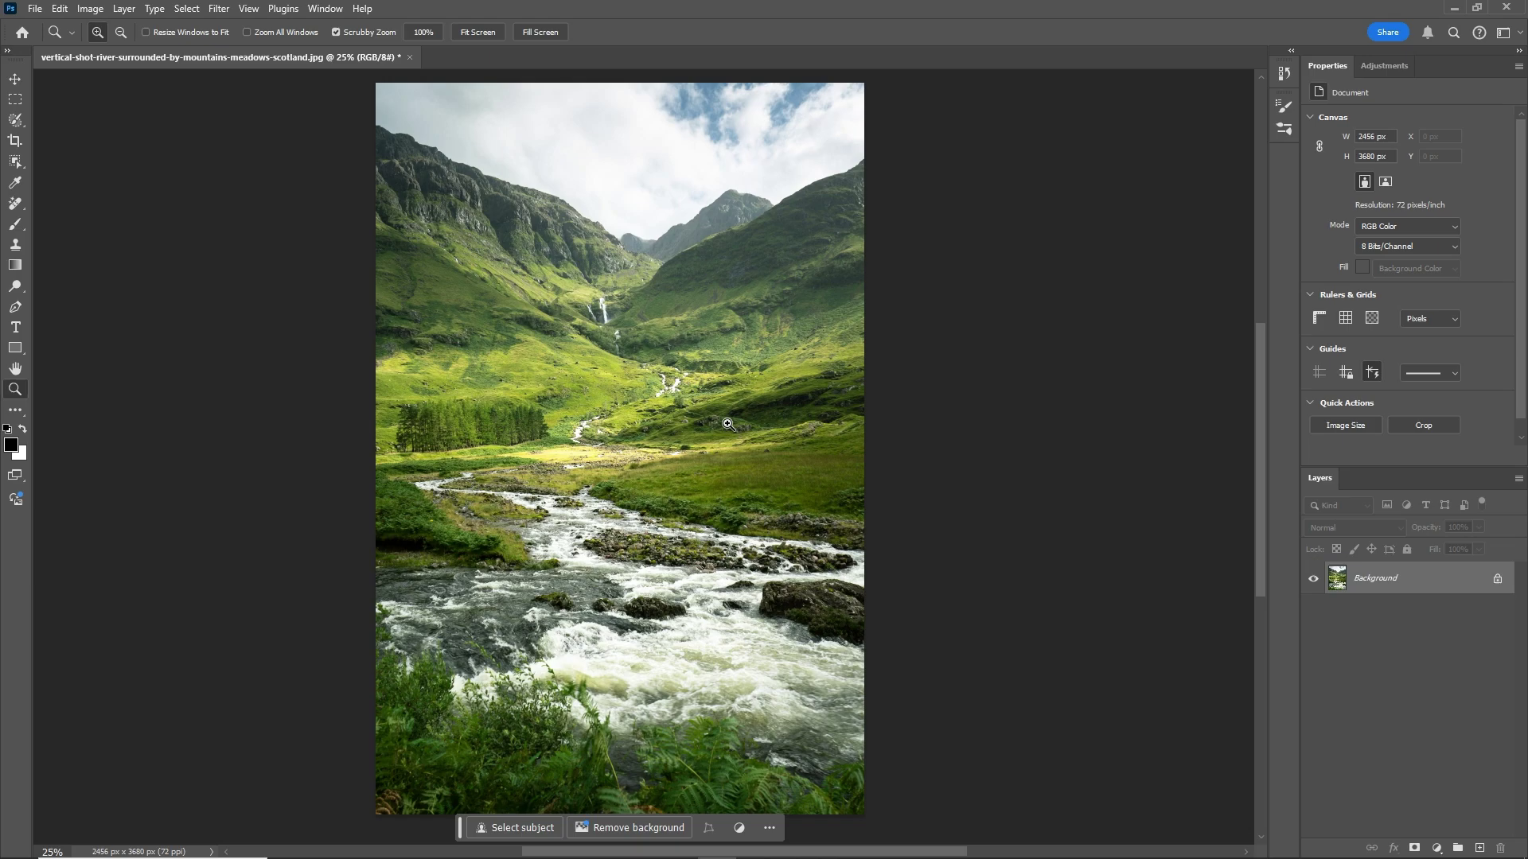
# Open the mountain river JPG and convert its Background layer into the smart object Layer 0
pyautogui.click(35, 8)
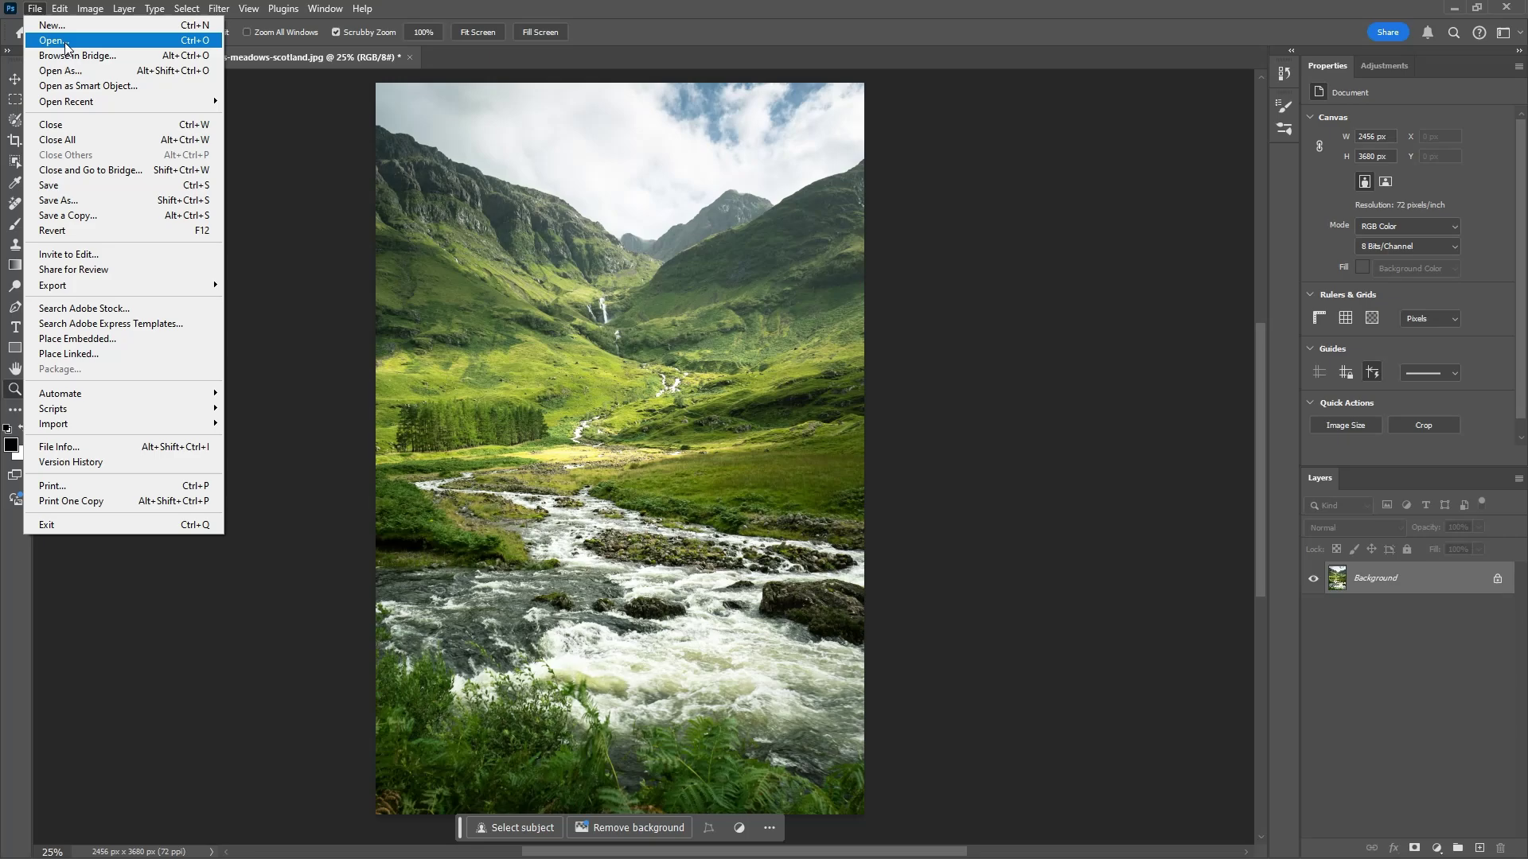
pyautogui.click(155, 84)
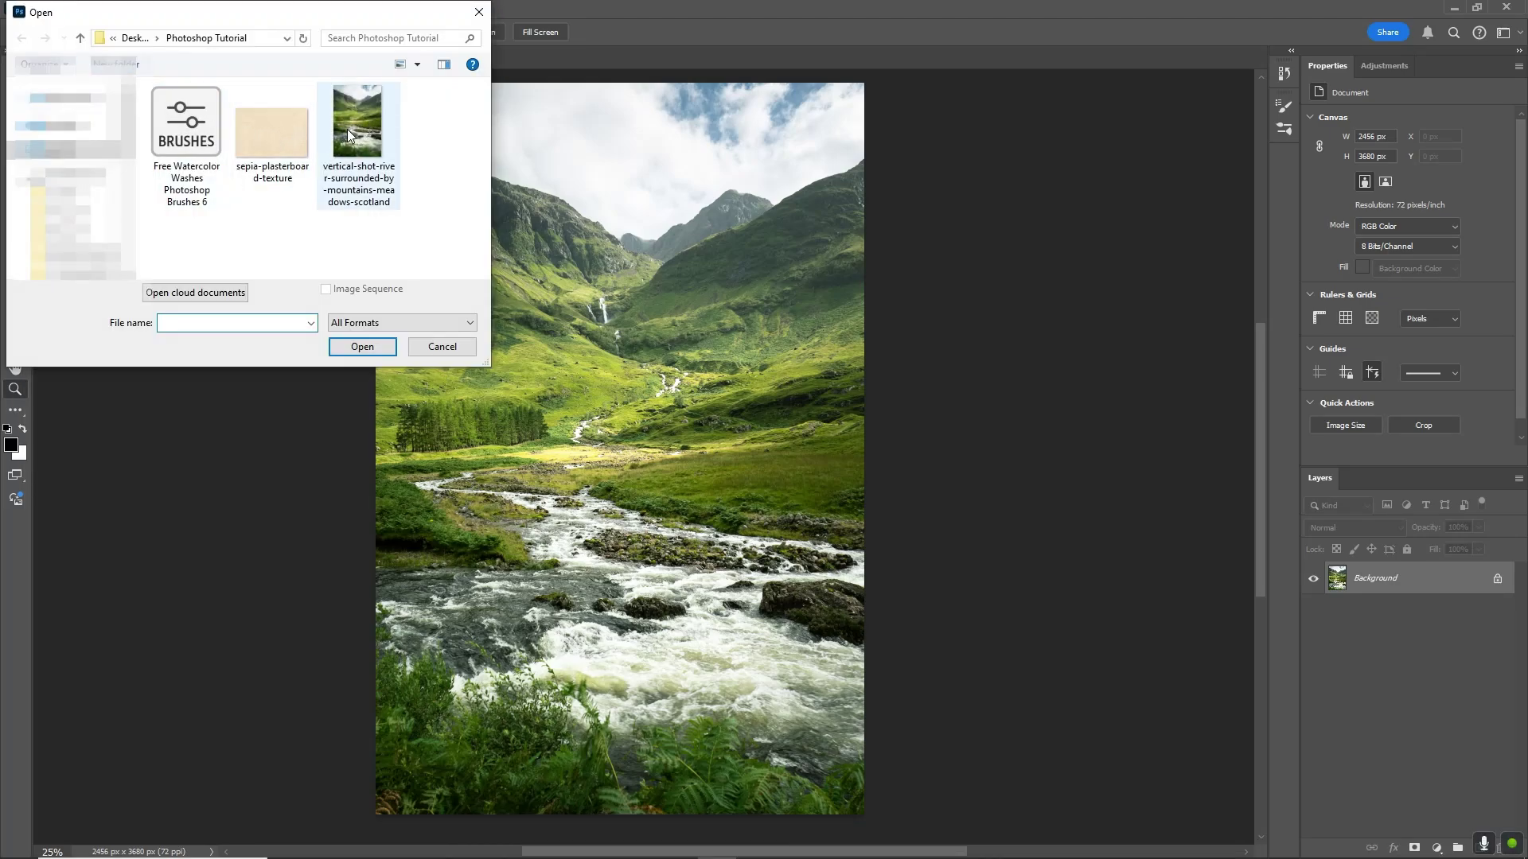
pyautogui.click(360, 348)
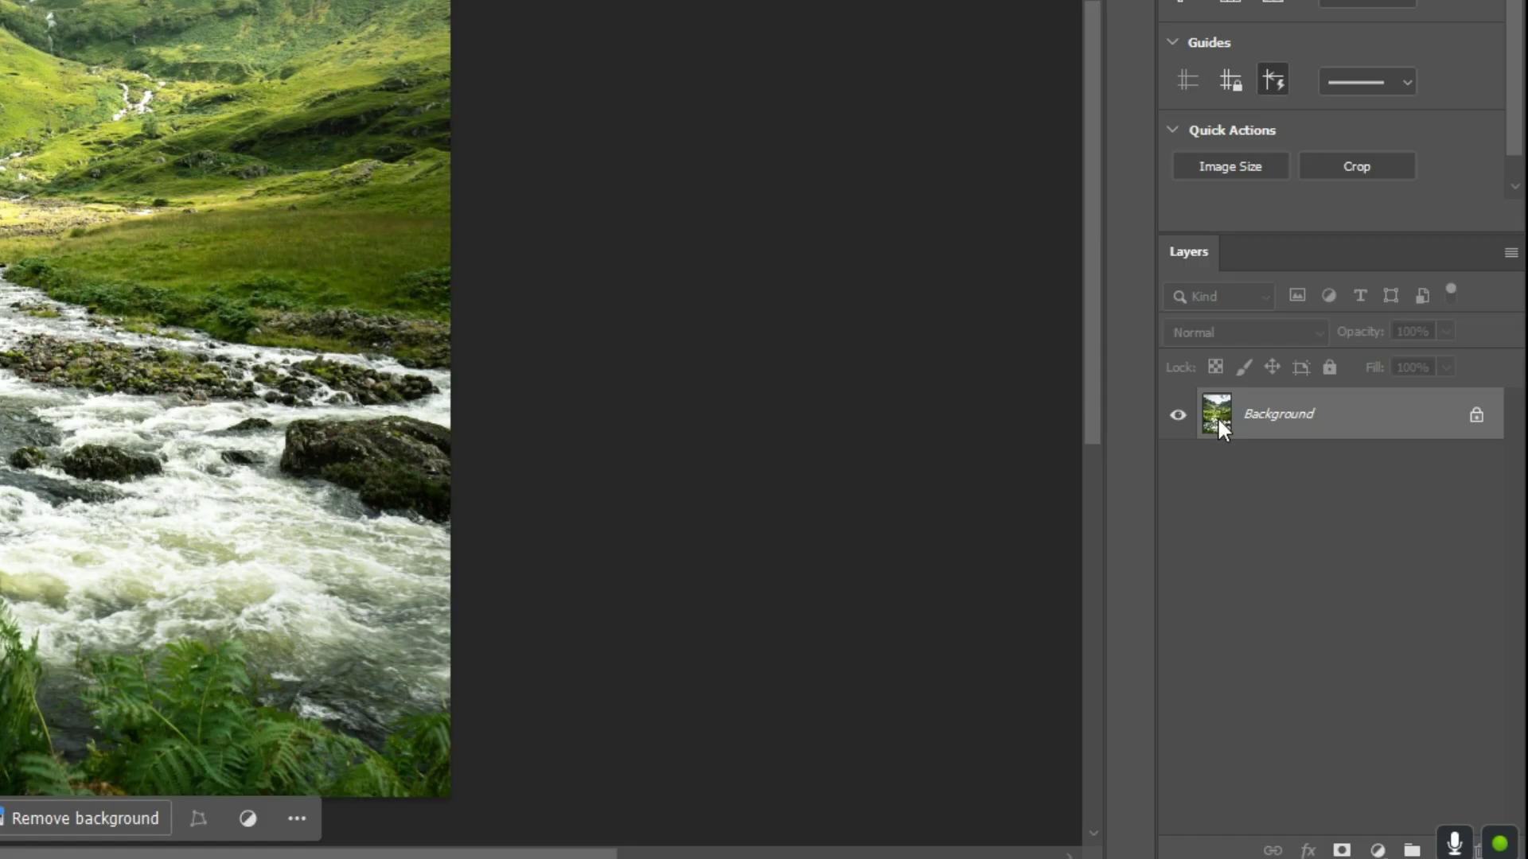
pyautogui.rightClick(1340, 582)
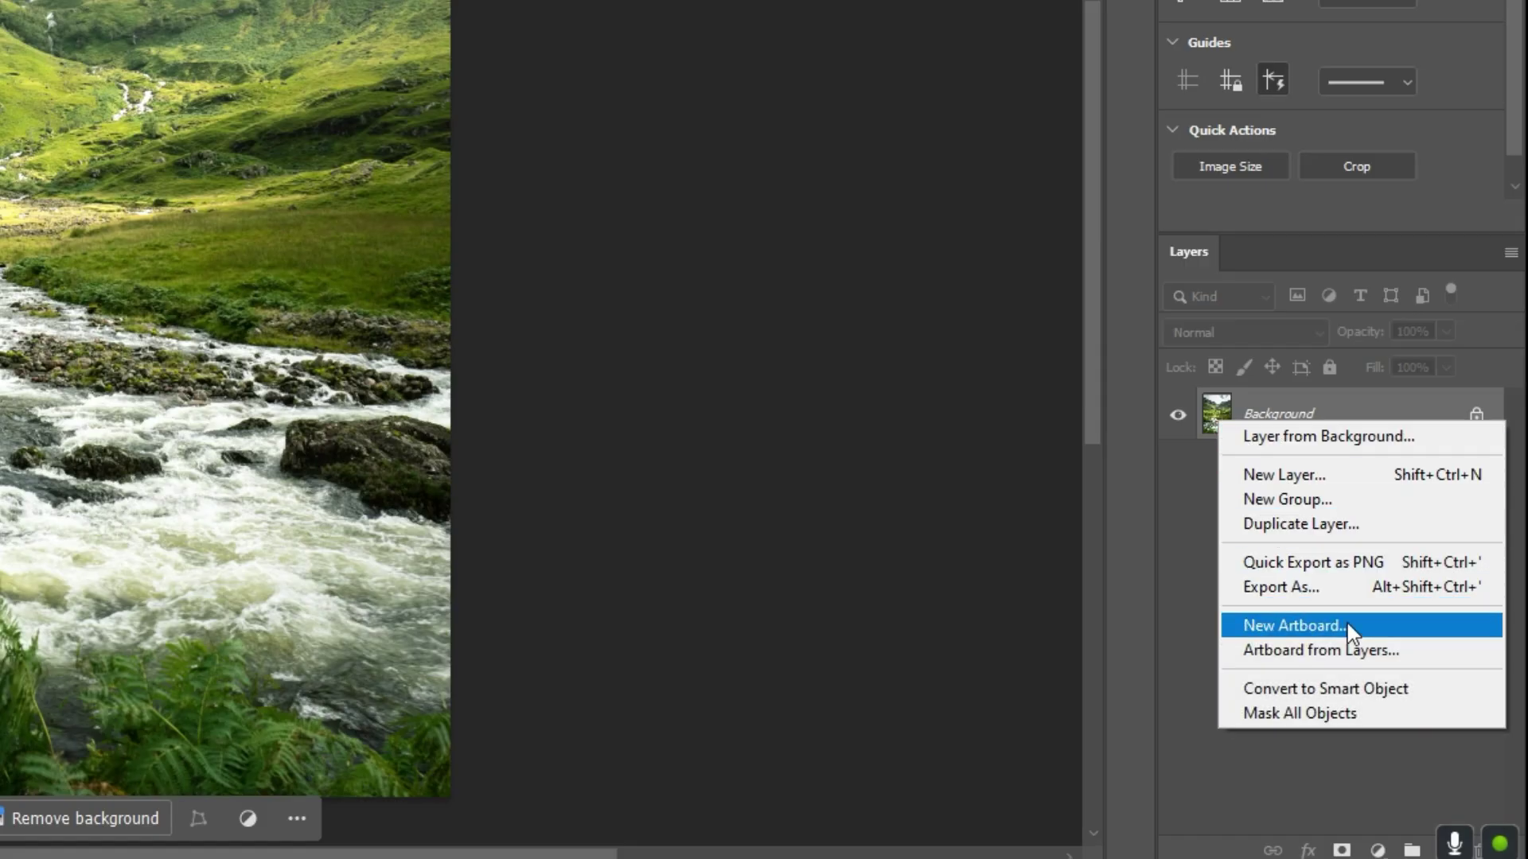
pyautogui.click(1355, 687)
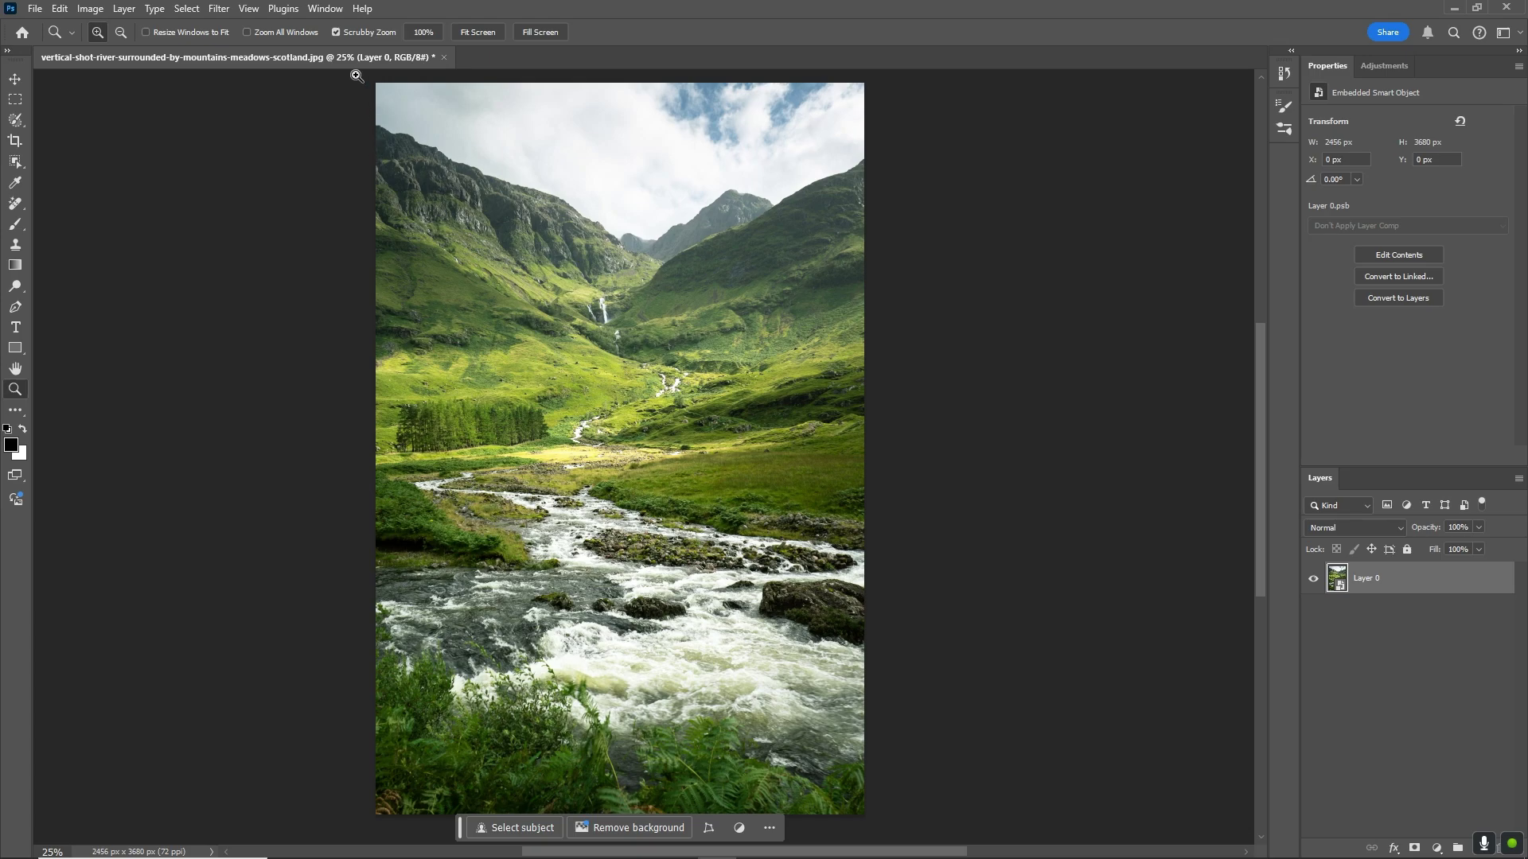
# Apply a Dry Brush Filter Gallery smart filter with brush size 10
pyautogui.click(219, 8)
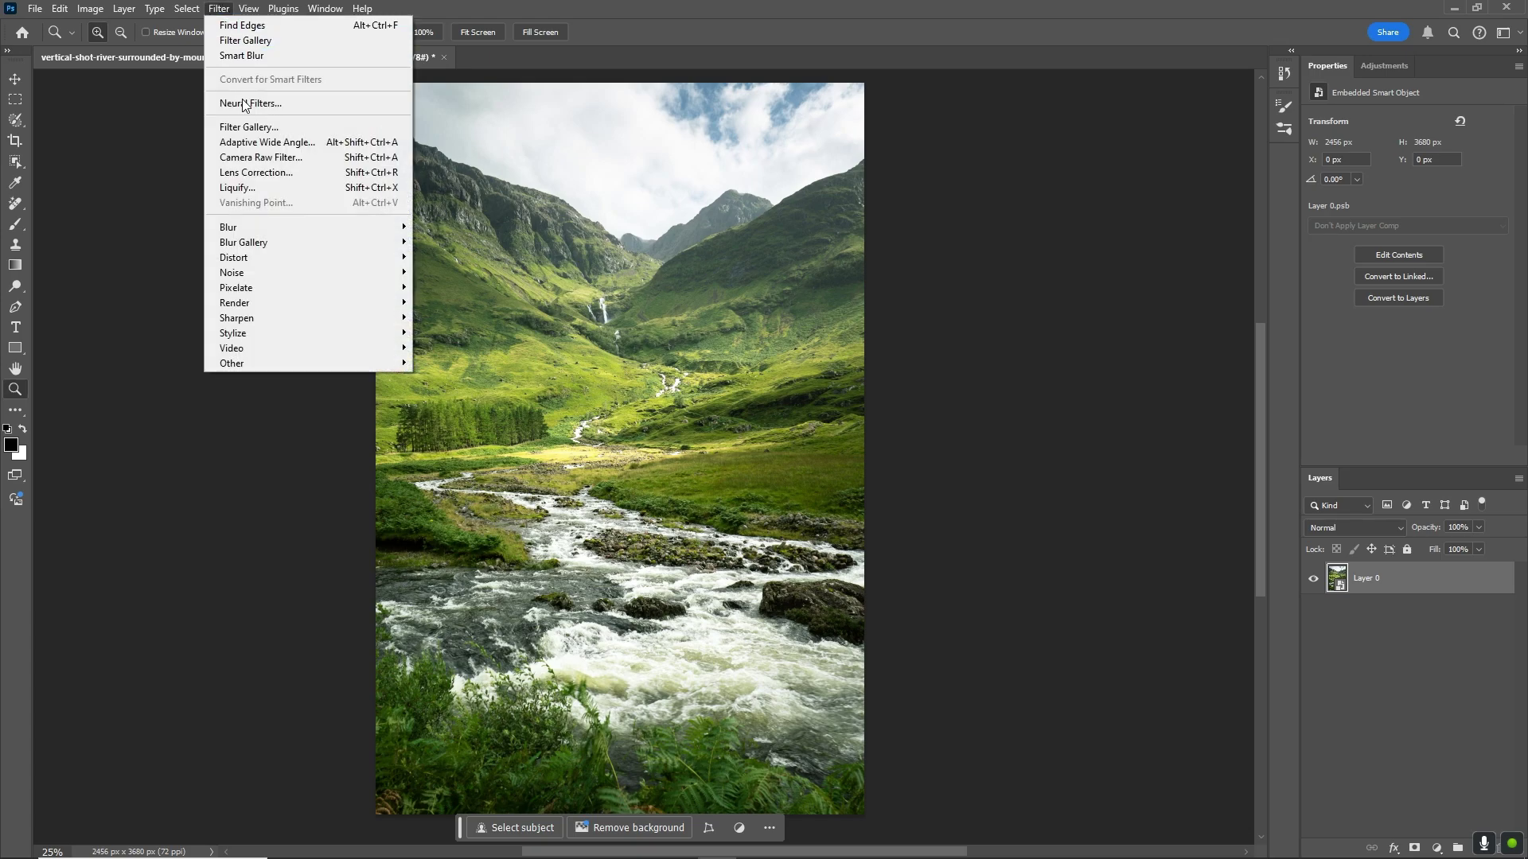
pyautogui.click(250, 125)
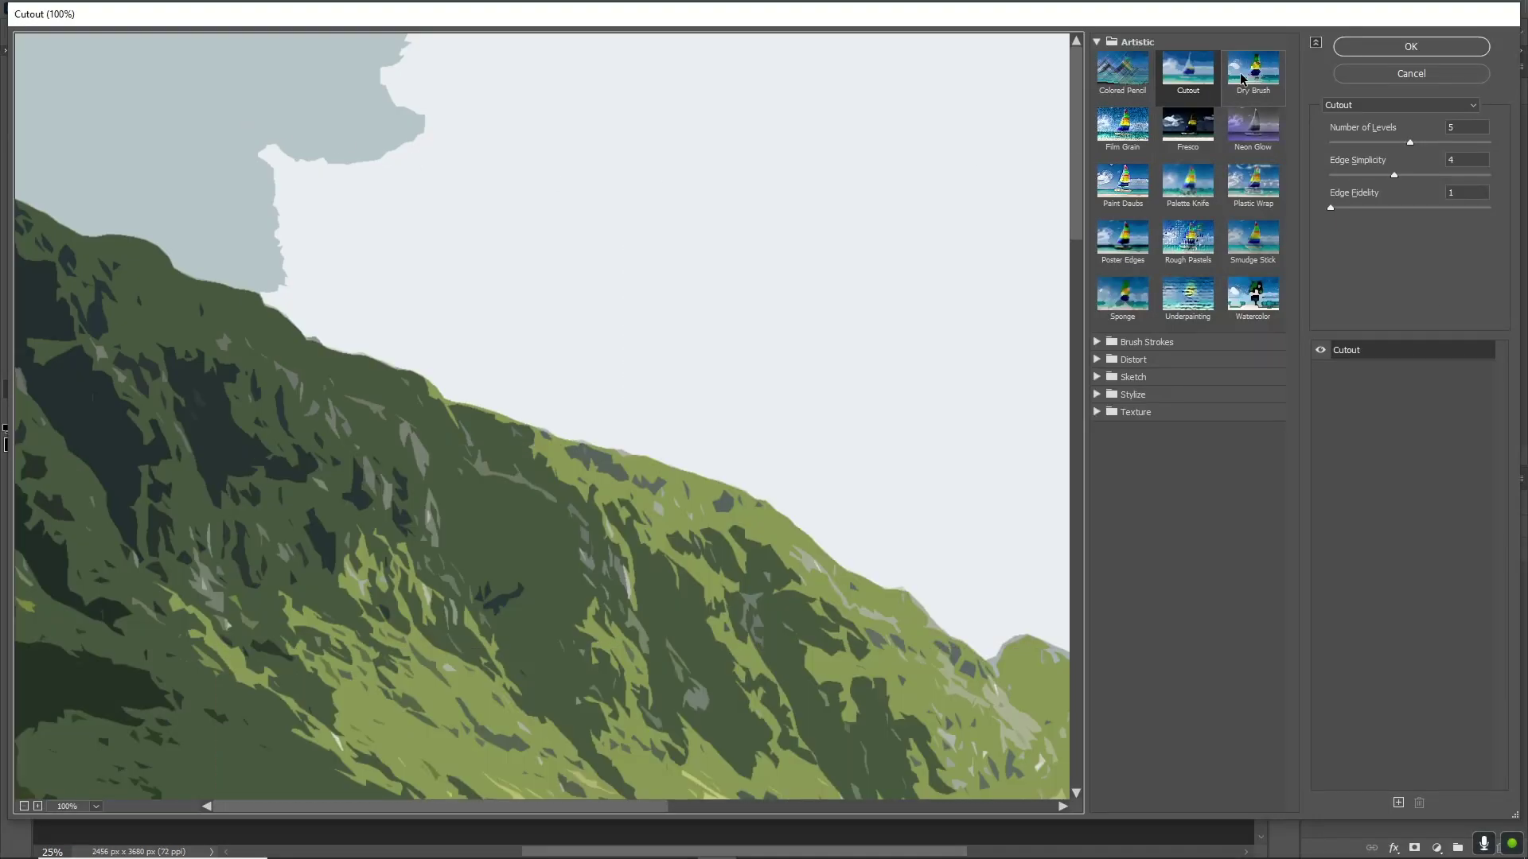
pyautogui.click(1242, 78)
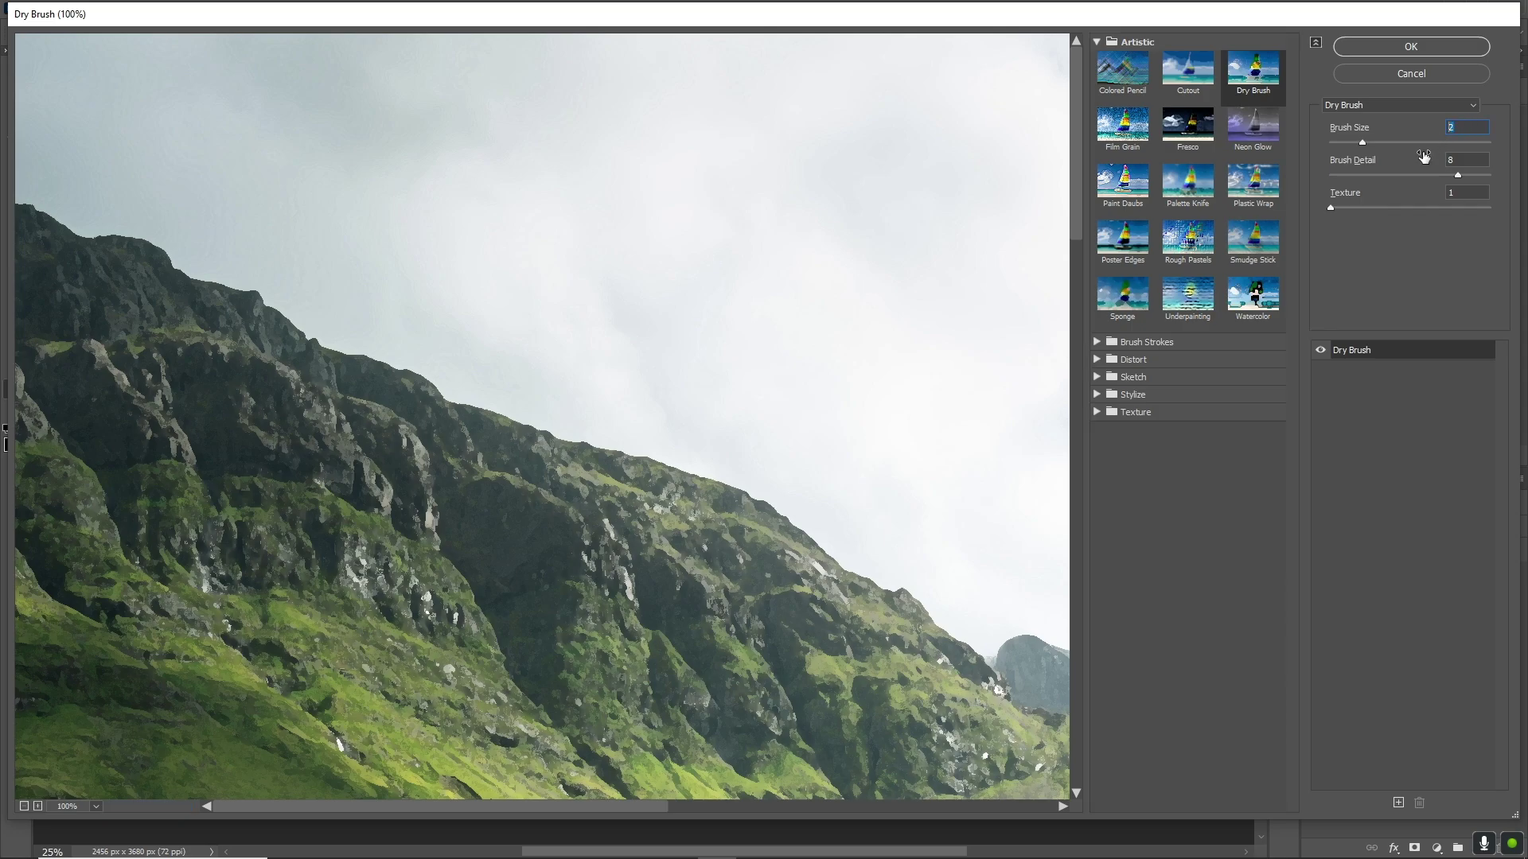
pyautogui.write('10')
pyautogui.press('Tab')
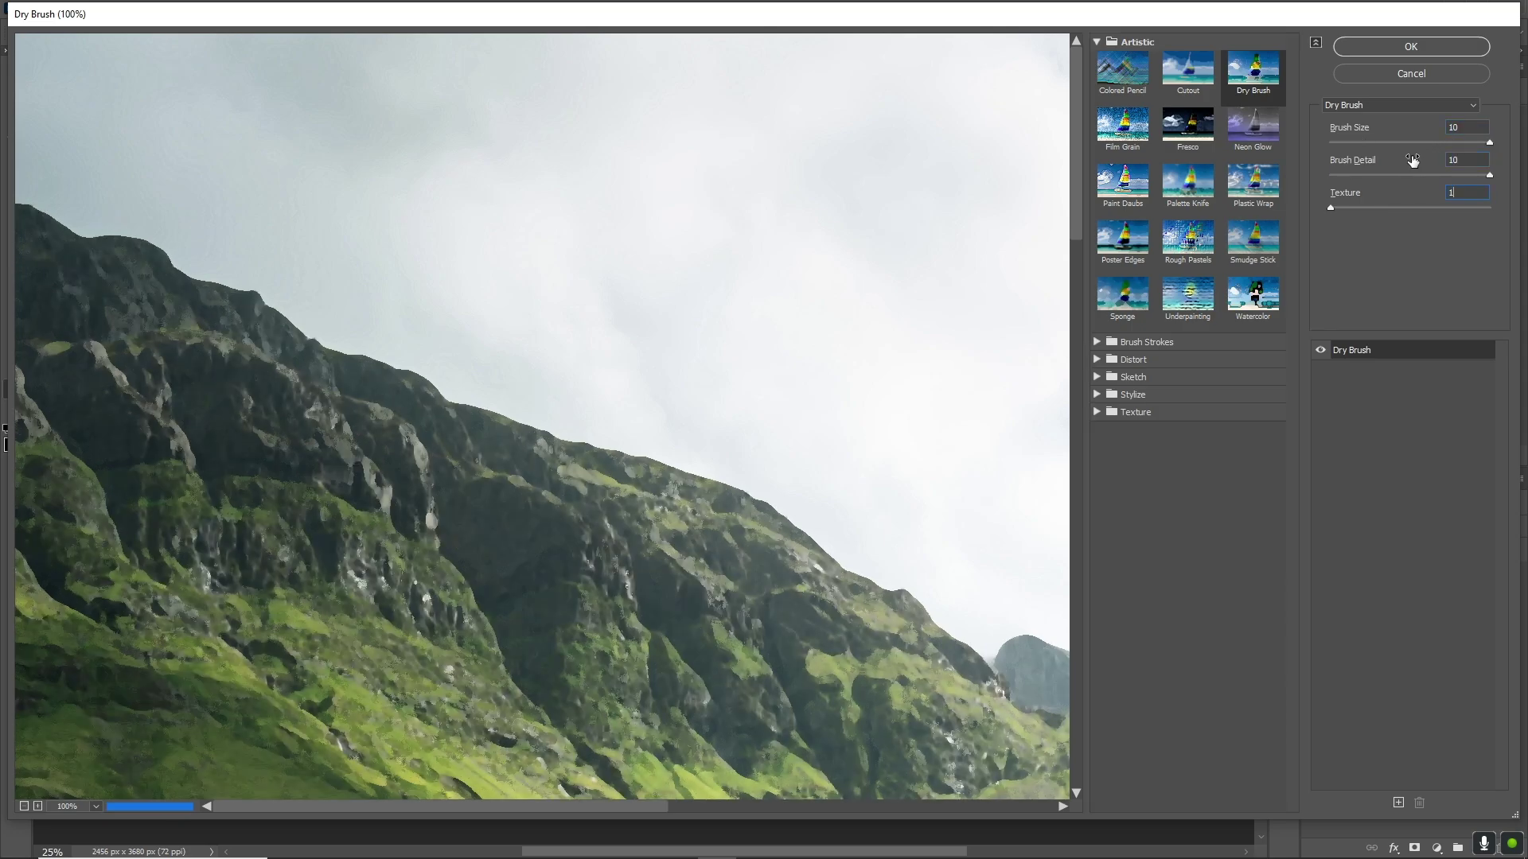
pyautogui.click(1405, 49)
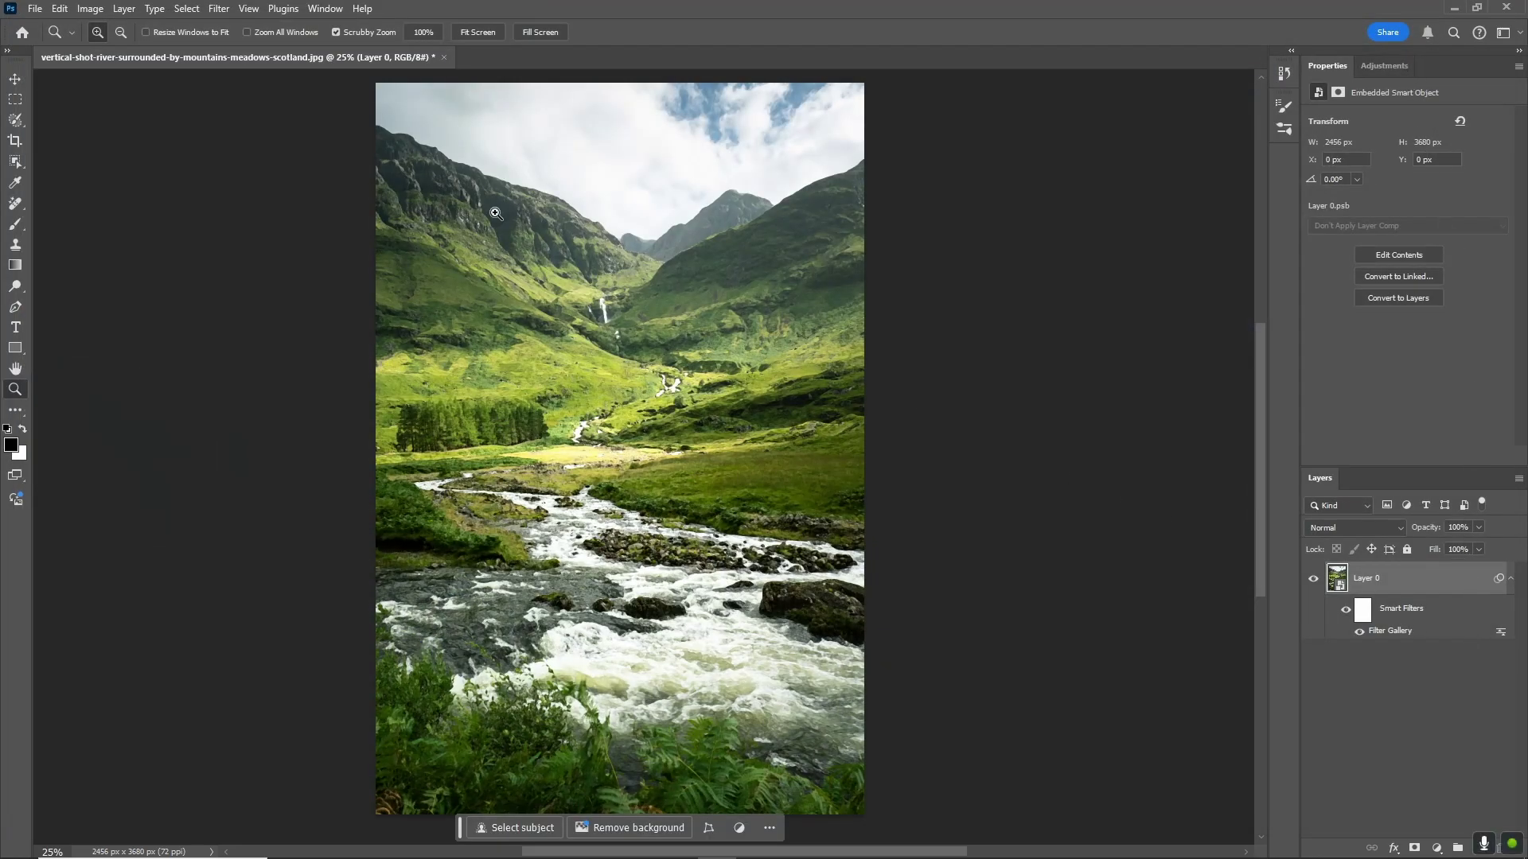
# Add a second Filter Gallery smart filter using Cutout
pyautogui.click(217, 9)
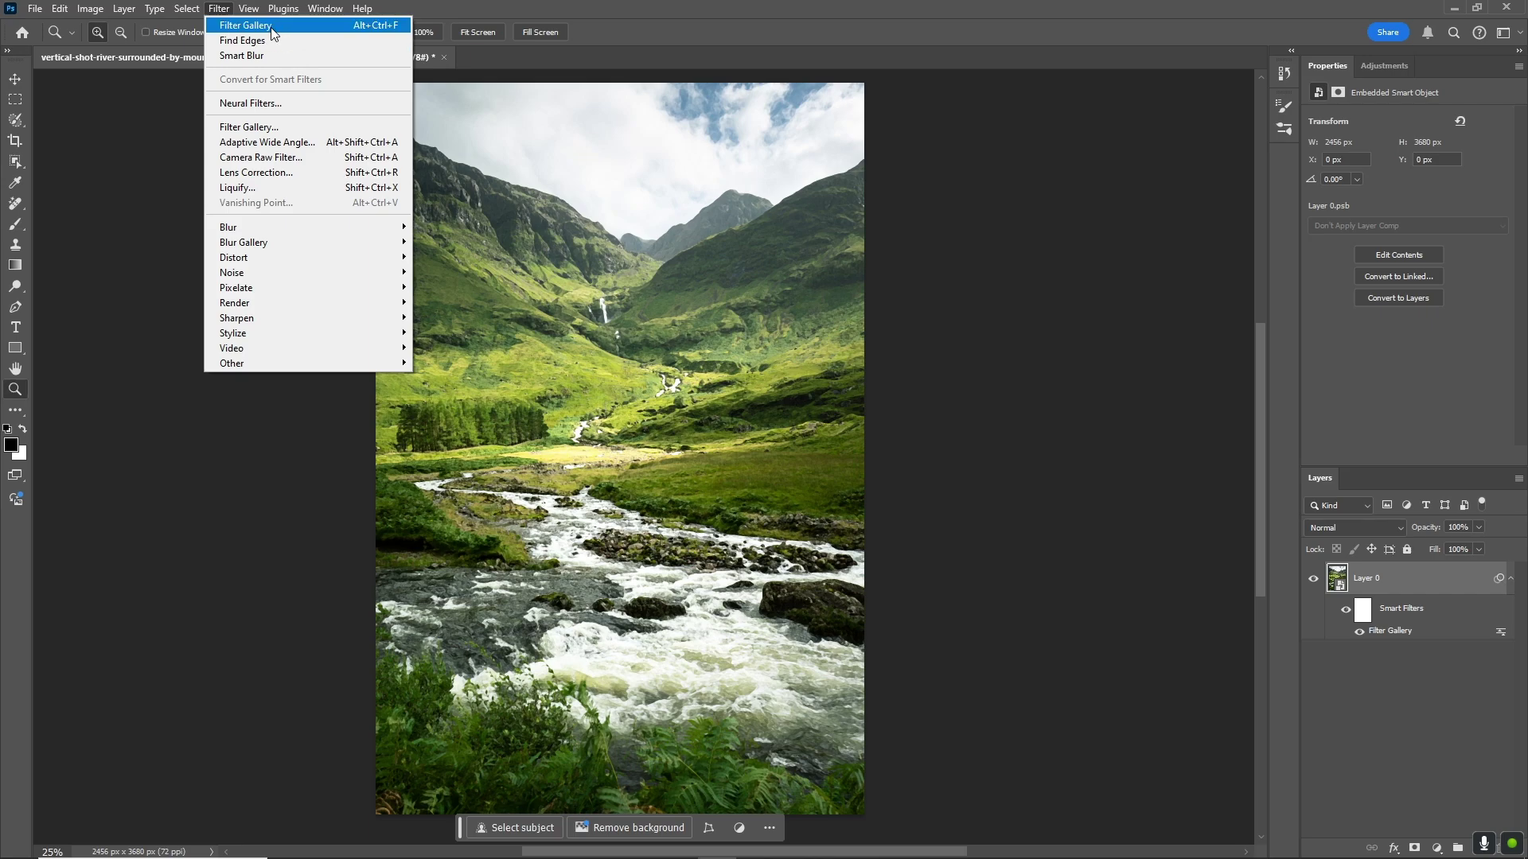
pyautogui.click(283, 129)
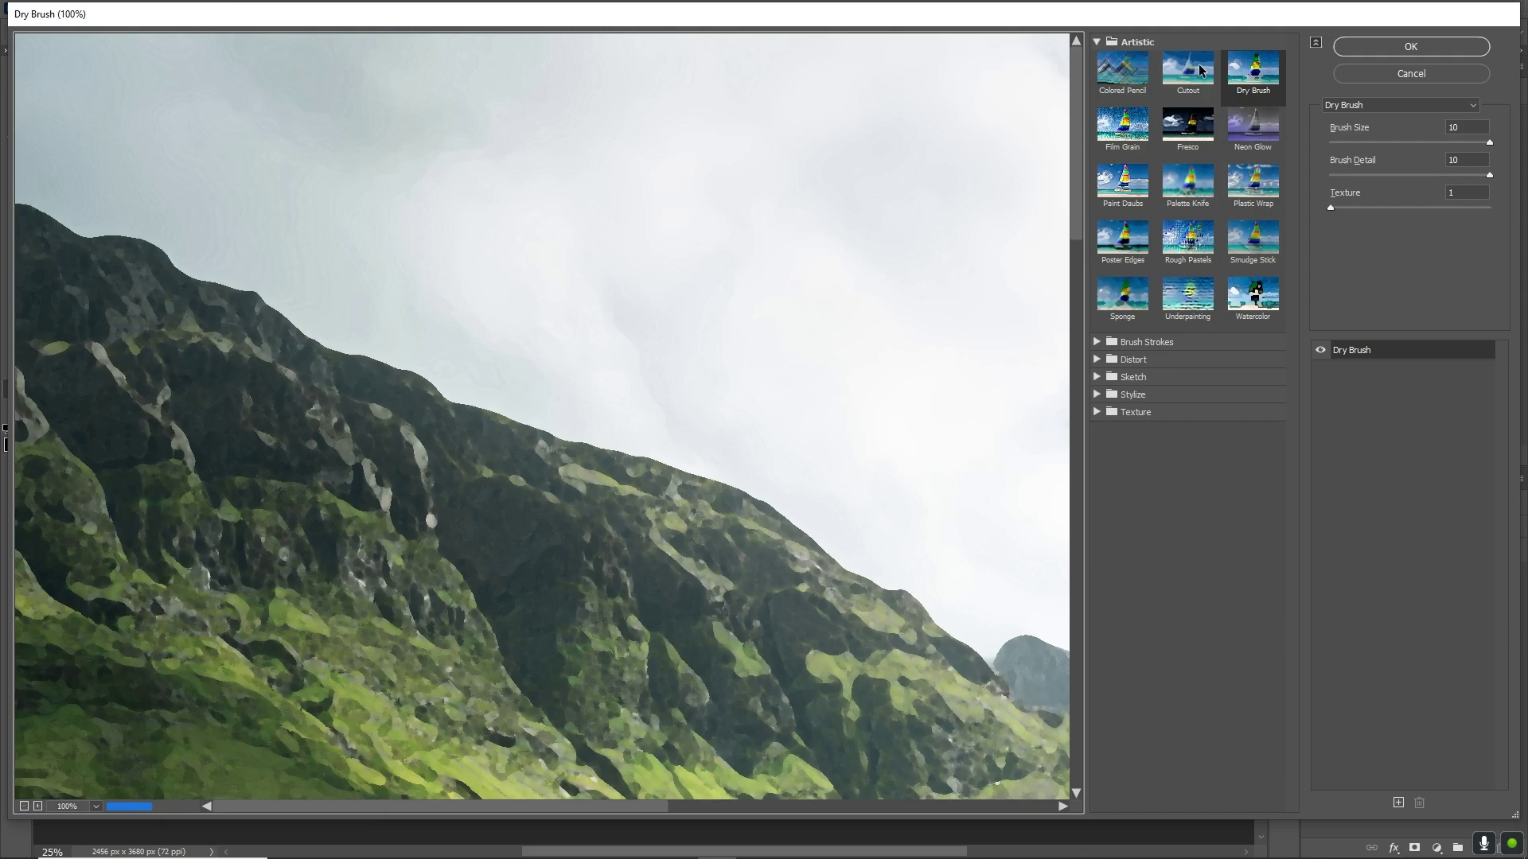
pyautogui.click(1468, 127)
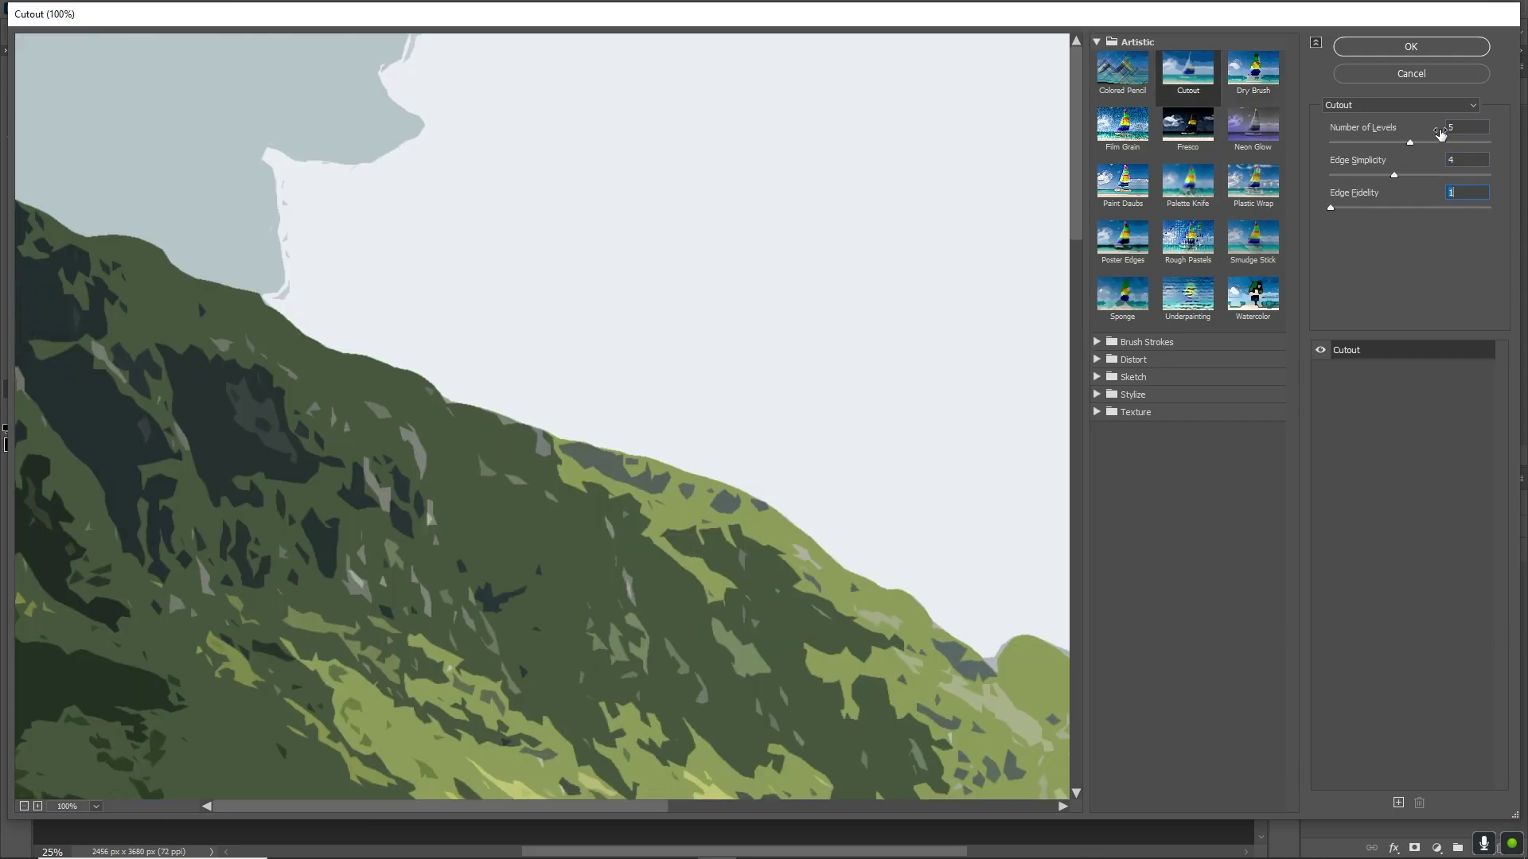
pyautogui.click(1422, 47)
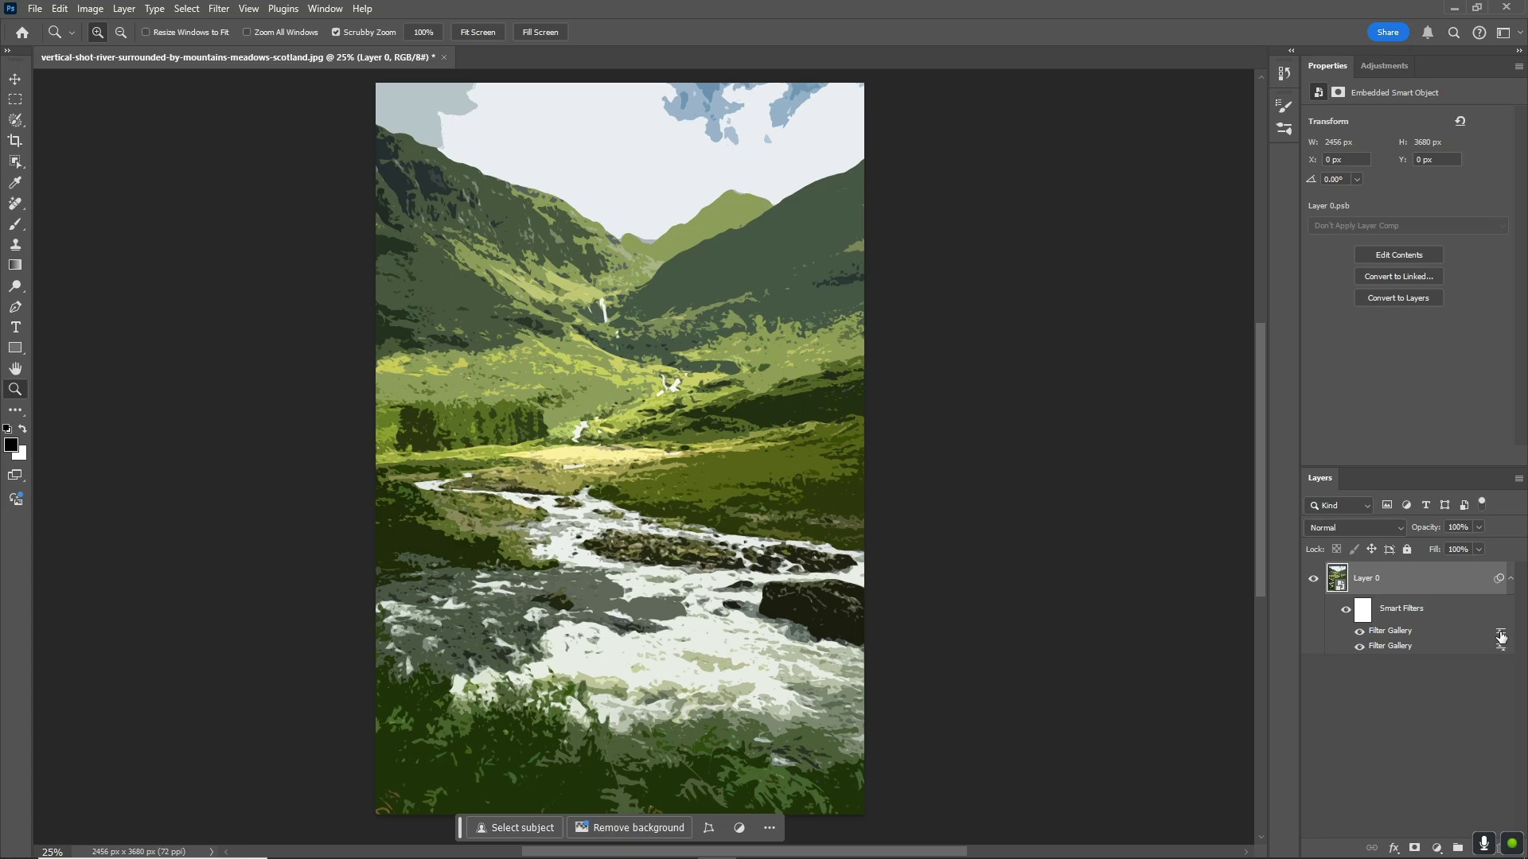
# Set the top Filter Gallery smart filter's blending mode to Pin Light
pyautogui.doubleClick(1500, 633)
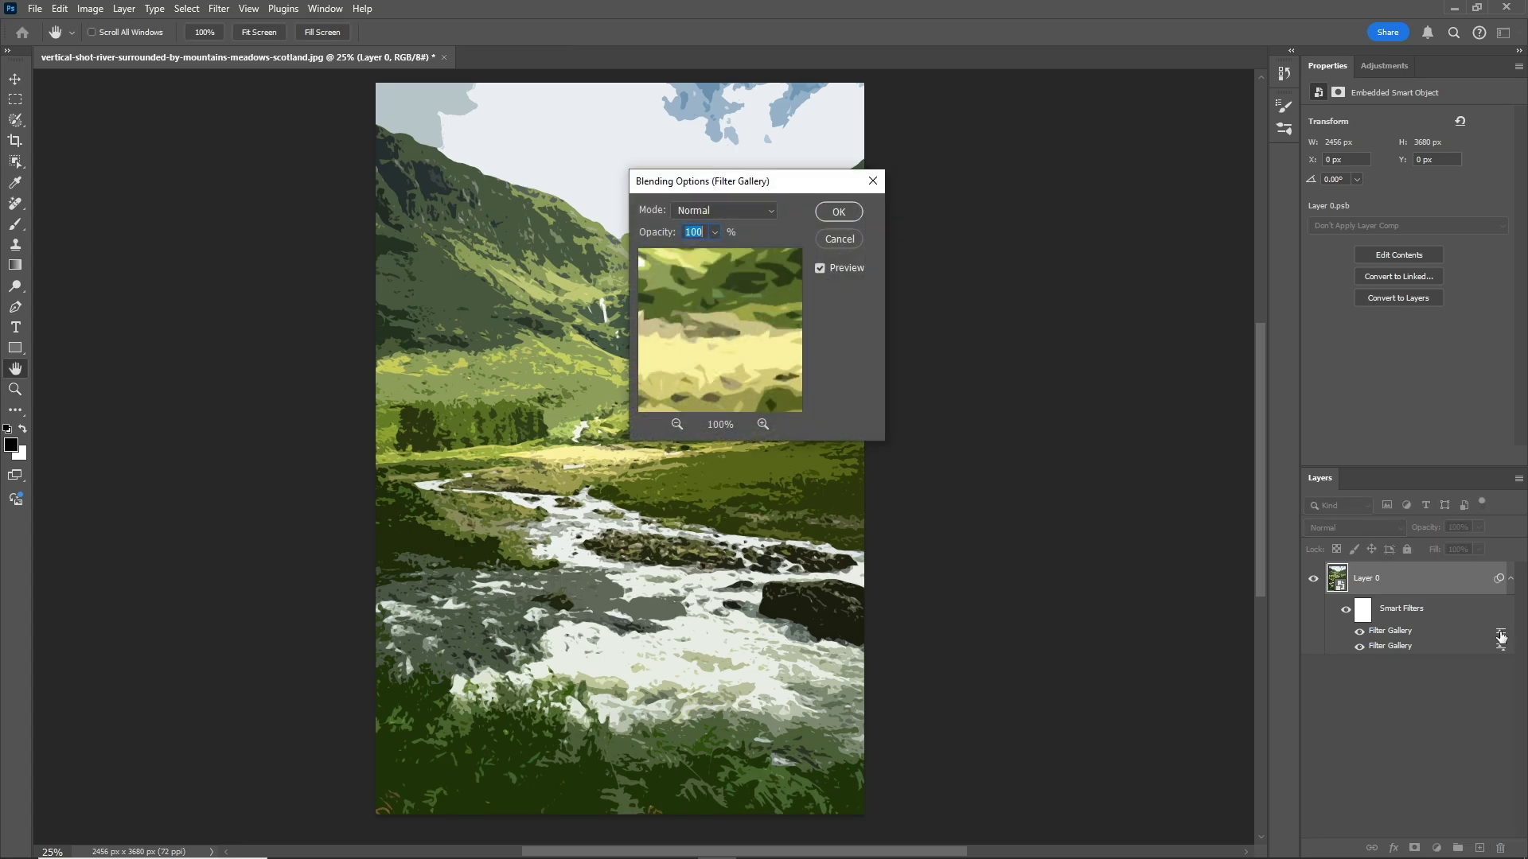
pyautogui.click(748, 210)
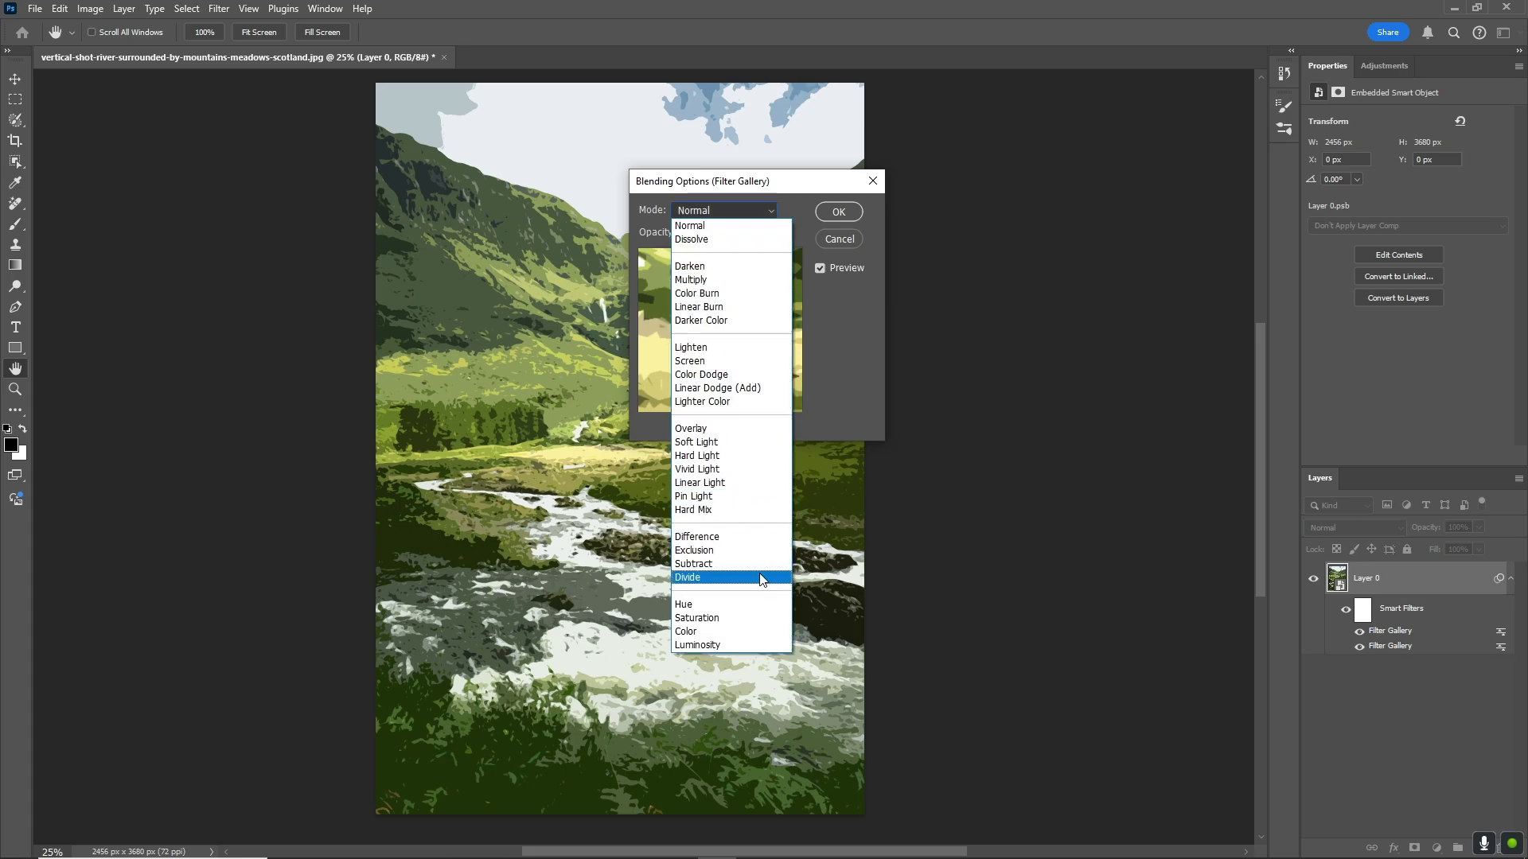
pyautogui.click(718, 497)
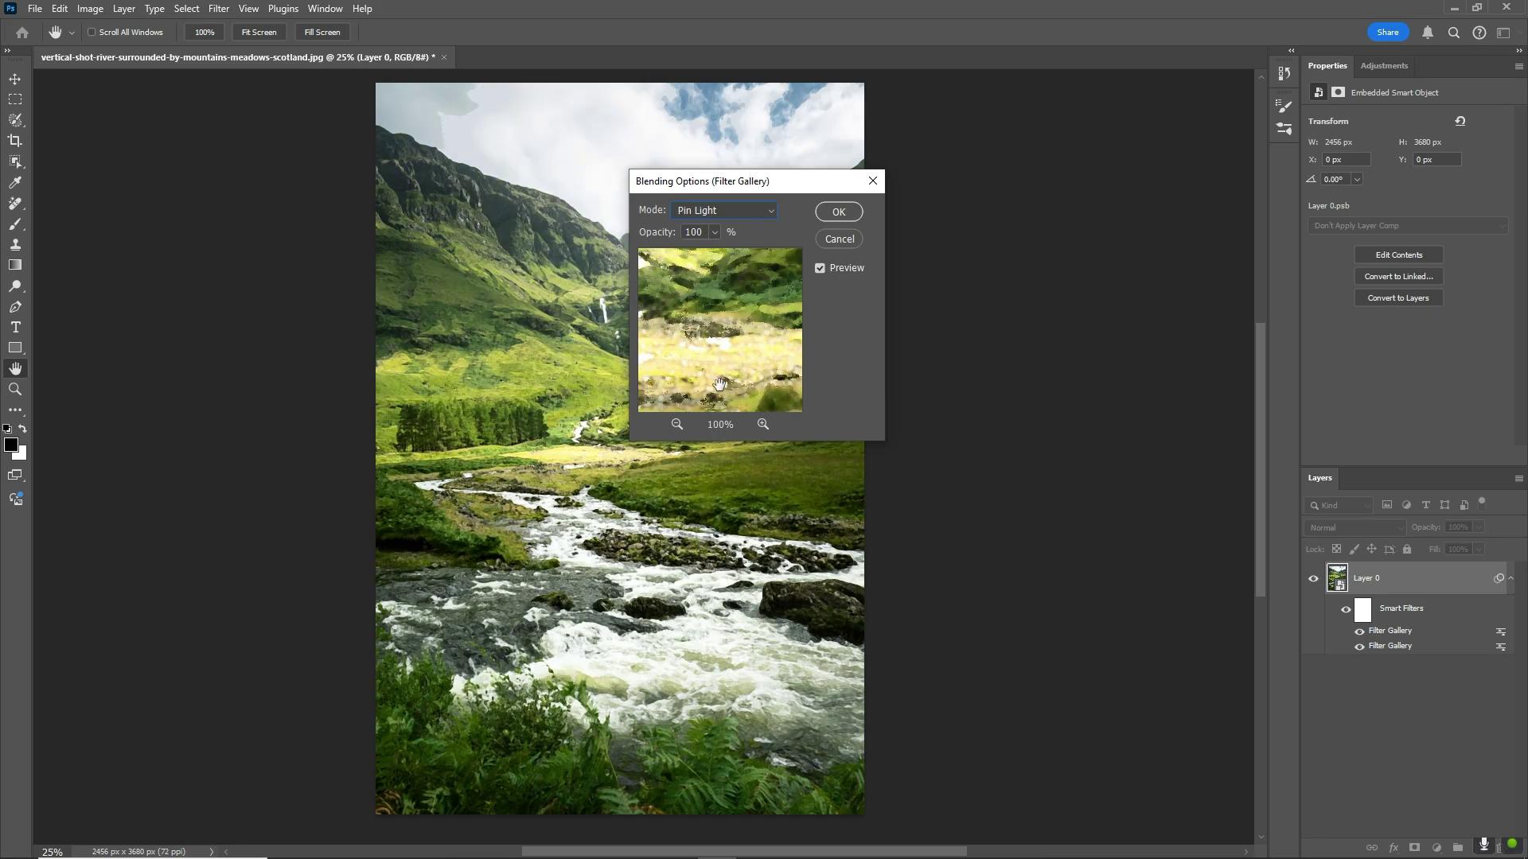
pyautogui.press('Return')
# Apply Smart Blur at radius 5.0, threshold 100.0 and High quality
pyautogui.click(219, 8)
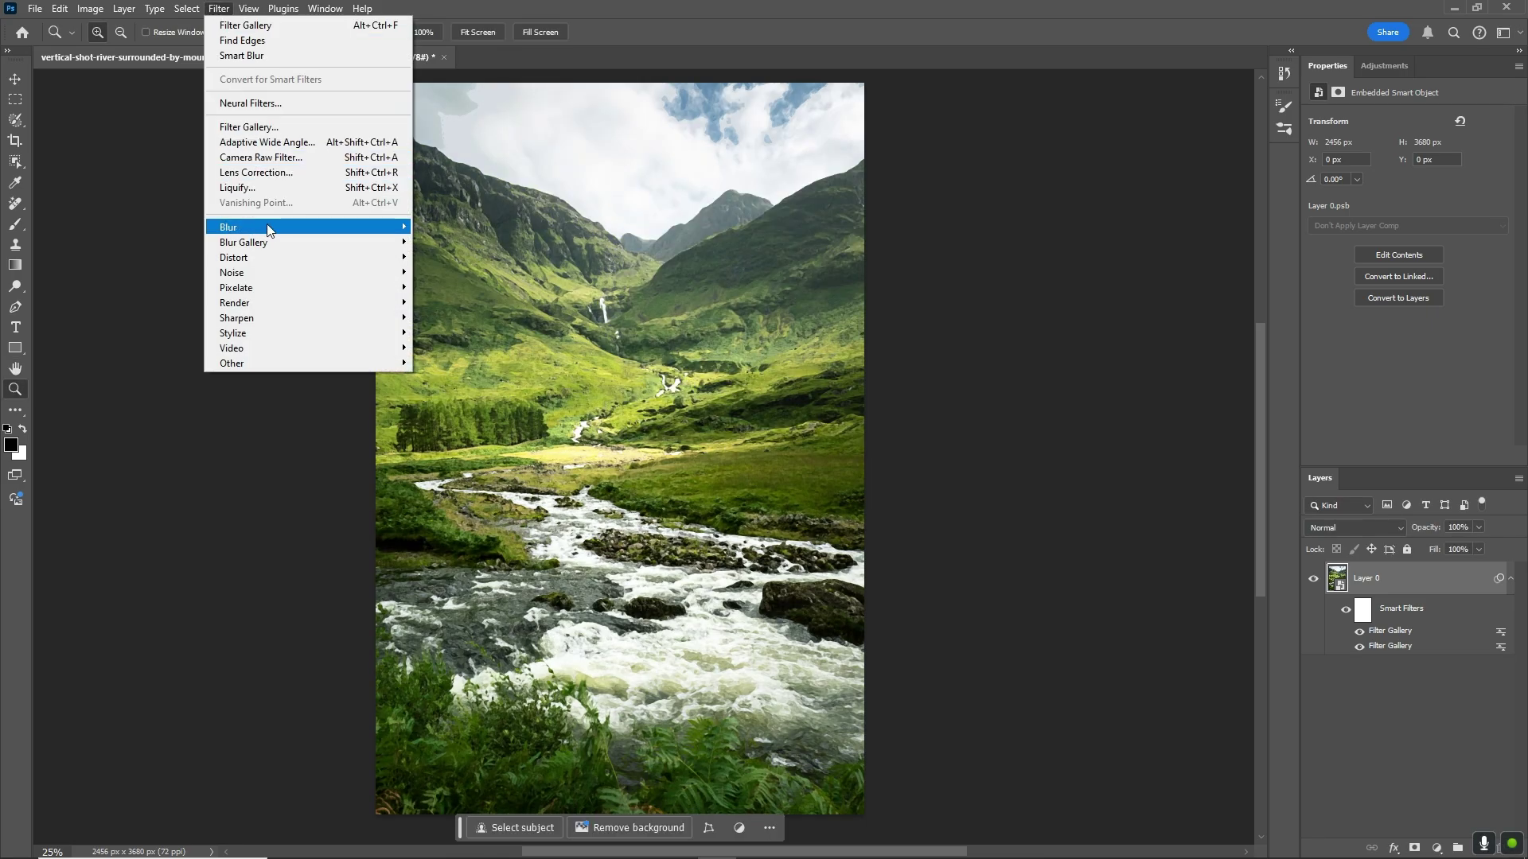
pyautogui.moveTo(373, 233)
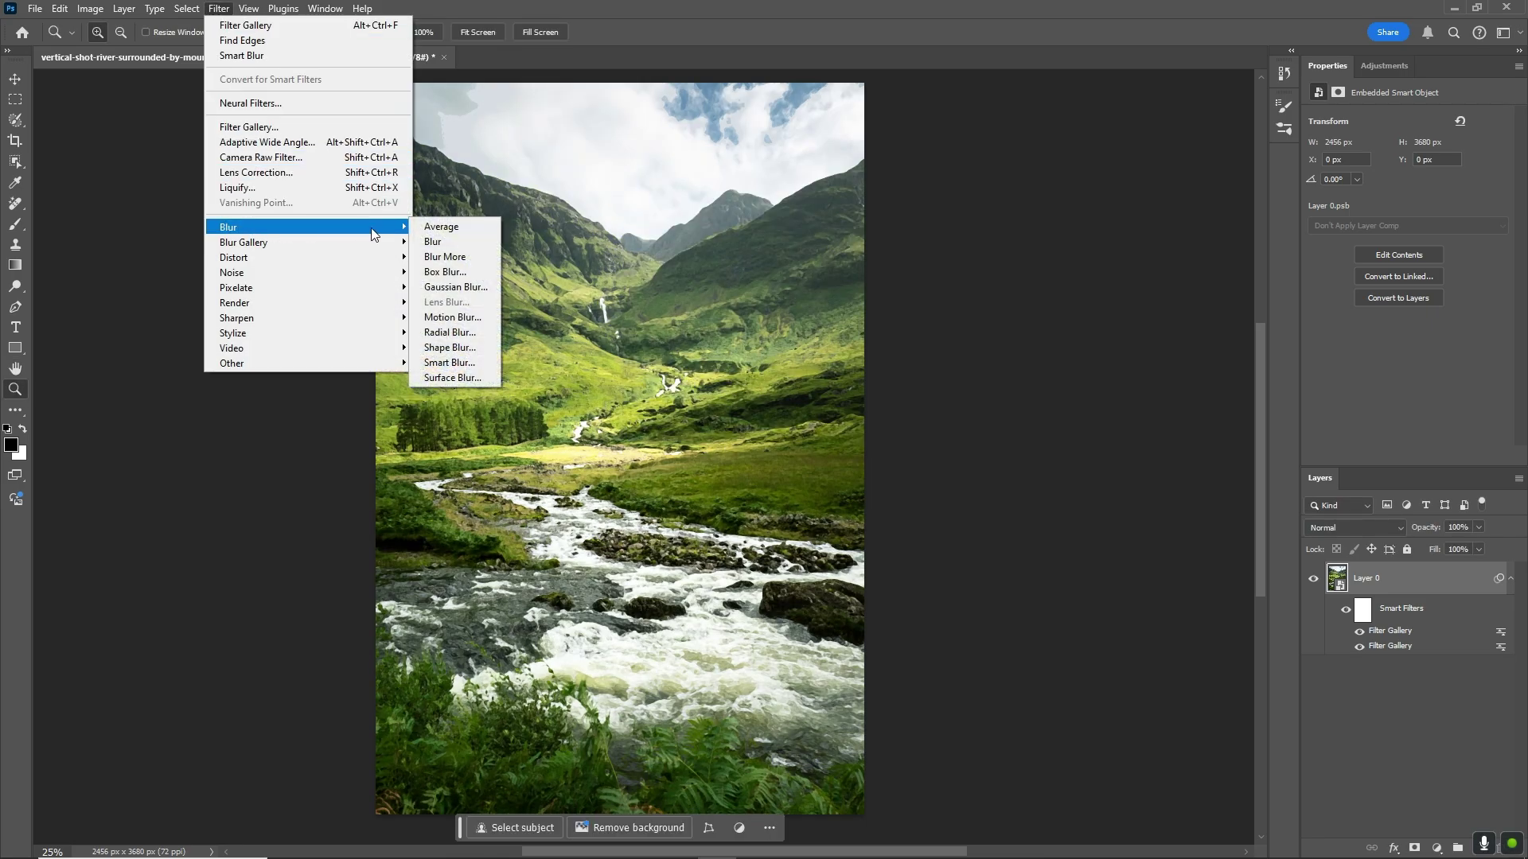
pyautogui.click(475, 366)
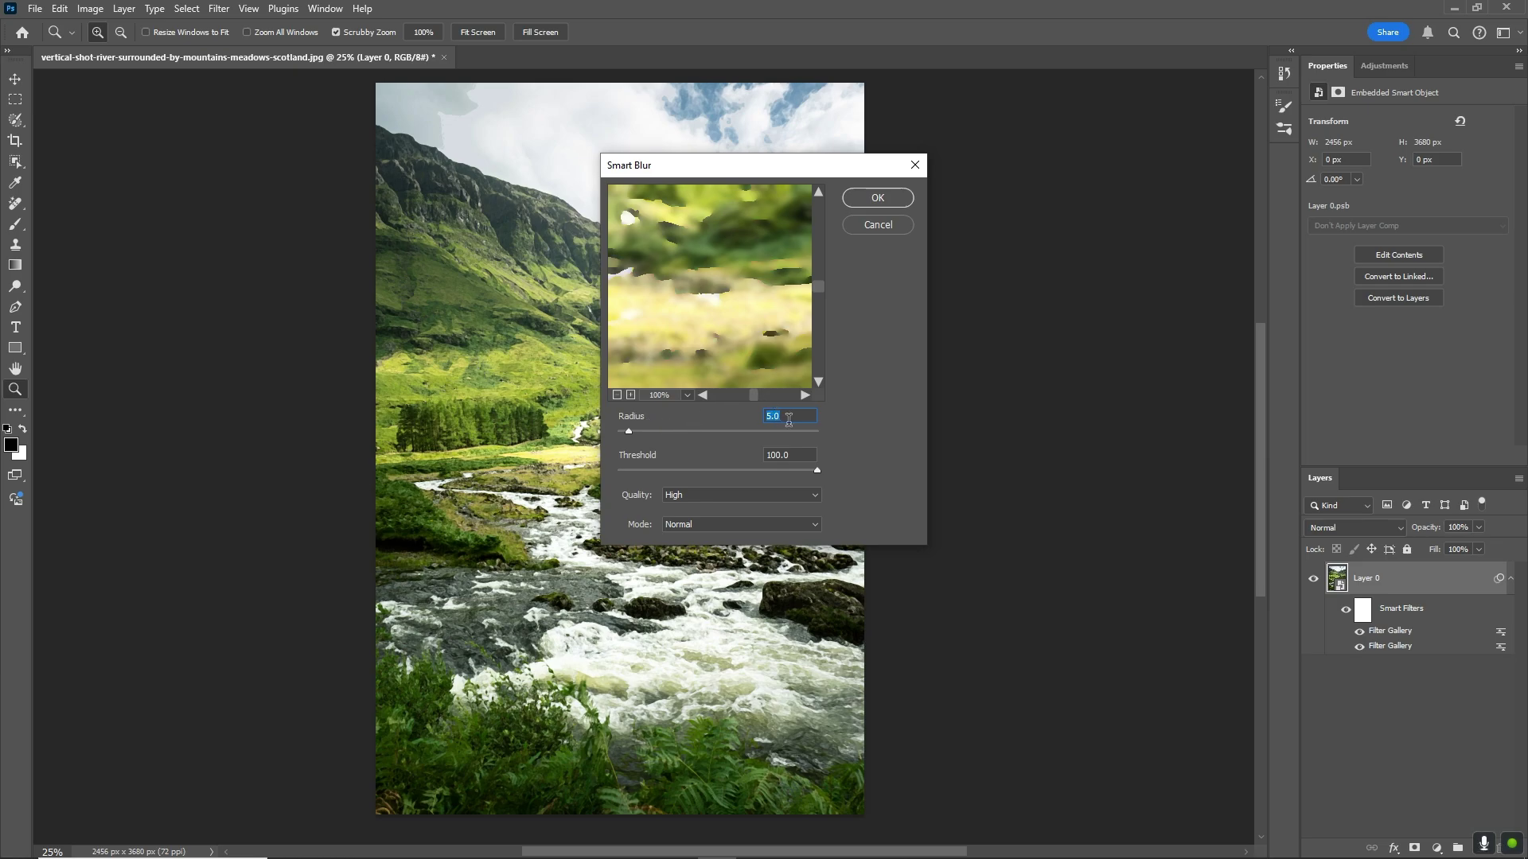
pyautogui.click(785, 495)
pyautogui.click(756, 532)
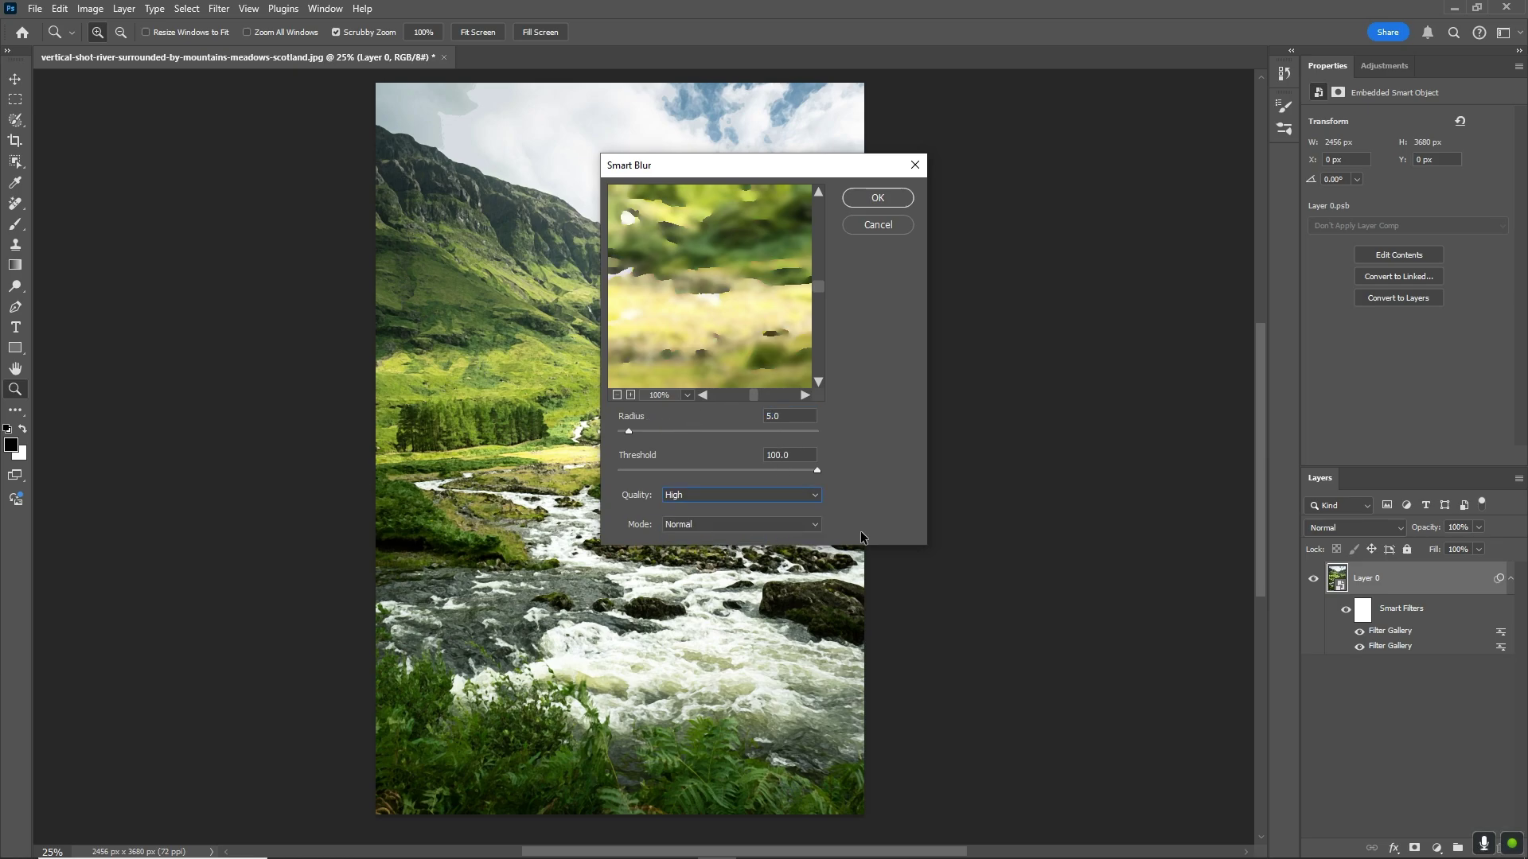
pyautogui.click(875, 199)
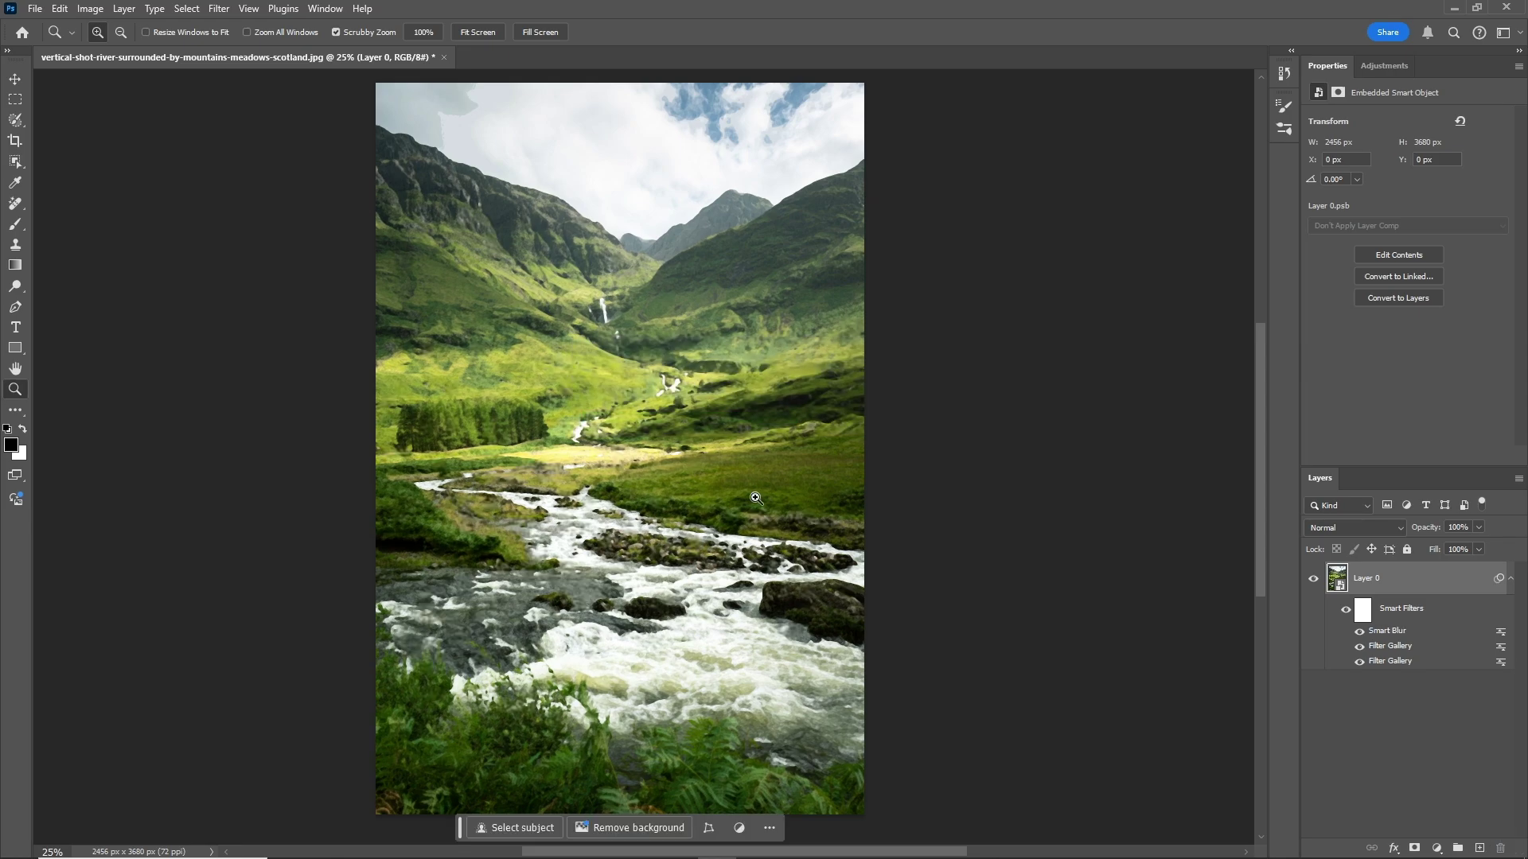
# Add a Find Edges smart filter and set its blending mode to Multiply
pyautogui.click(219, 8)
pyautogui.moveTo(297, 331)
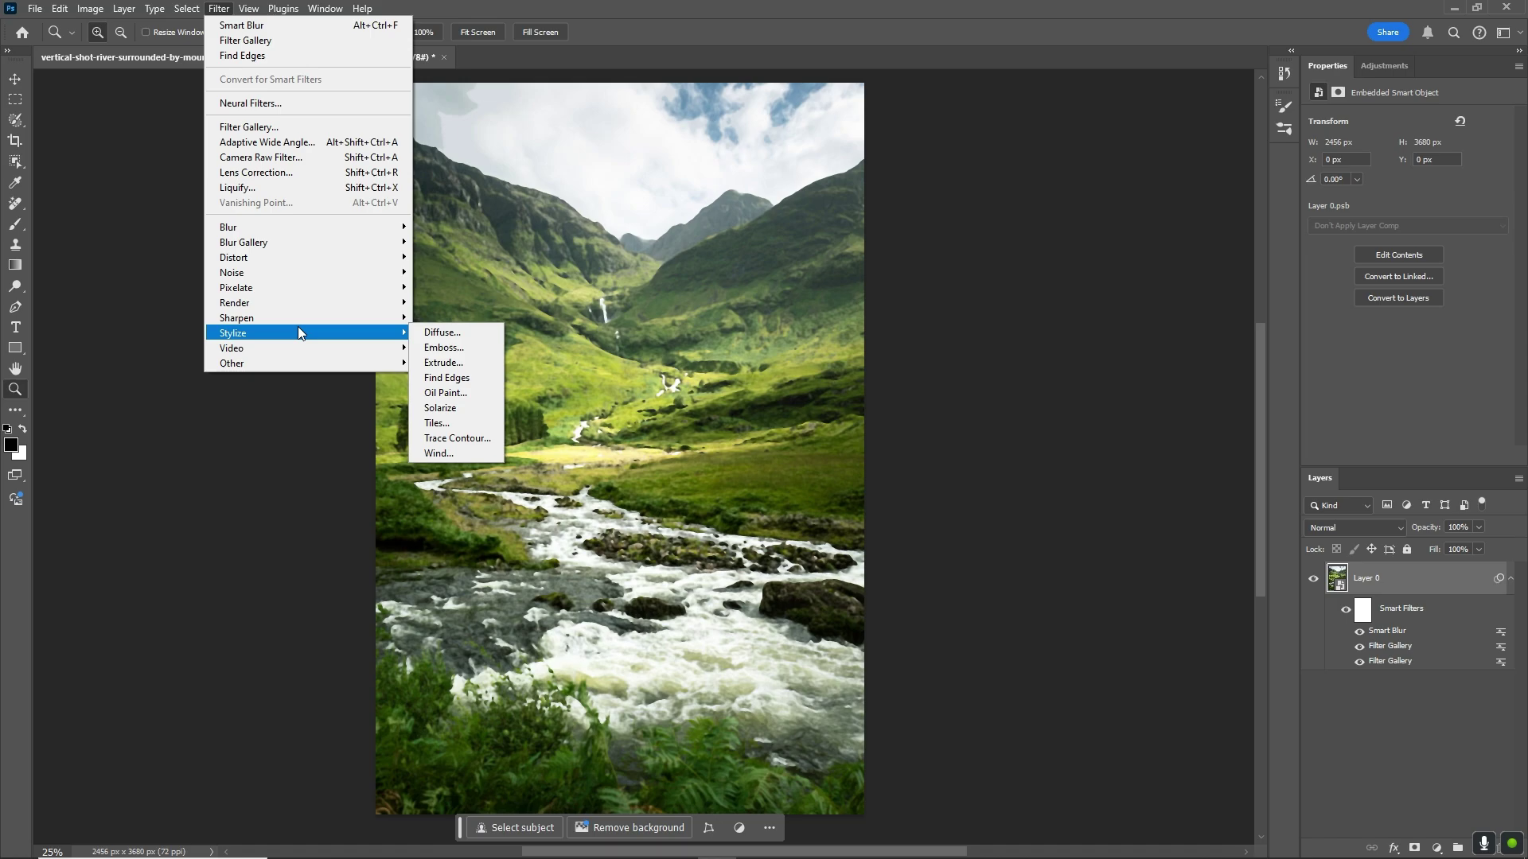
pyautogui.click(475, 377)
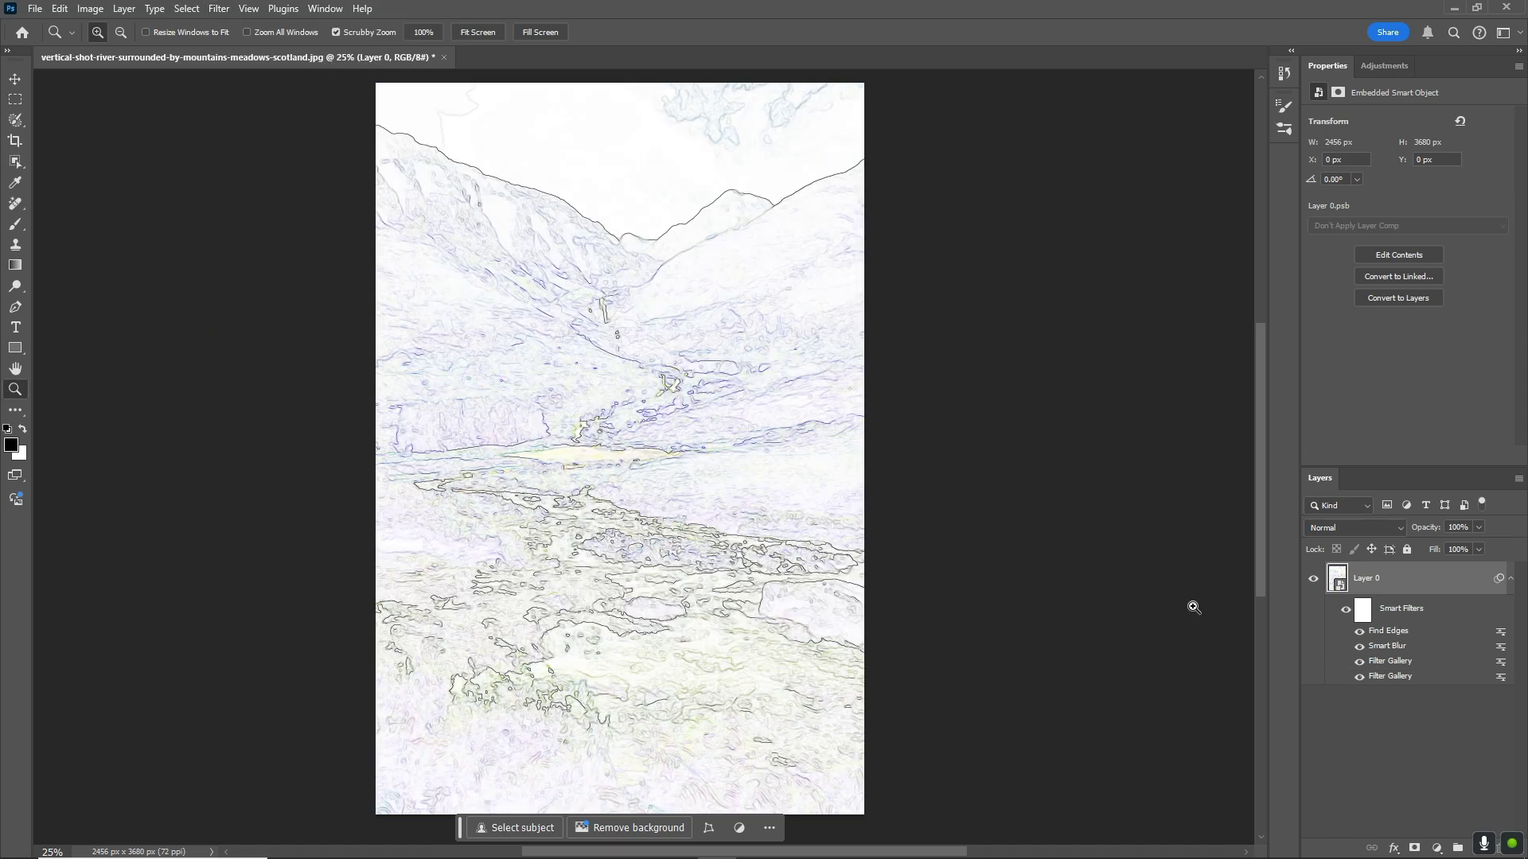
pyautogui.click(1361, 529)
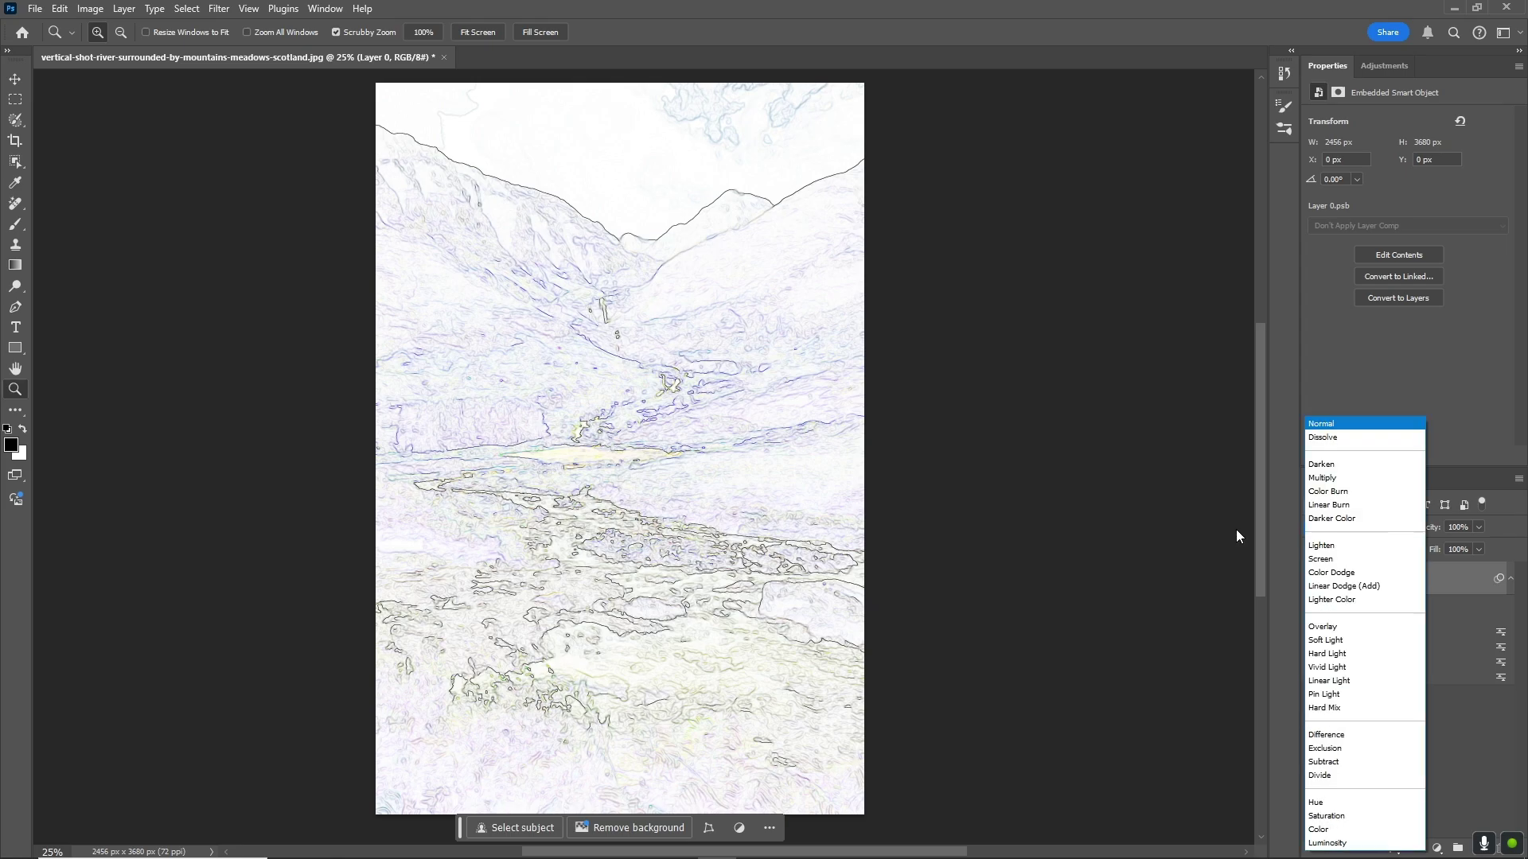
pyautogui.click(1223, 546)
pyautogui.doubleClick(1500, 637)
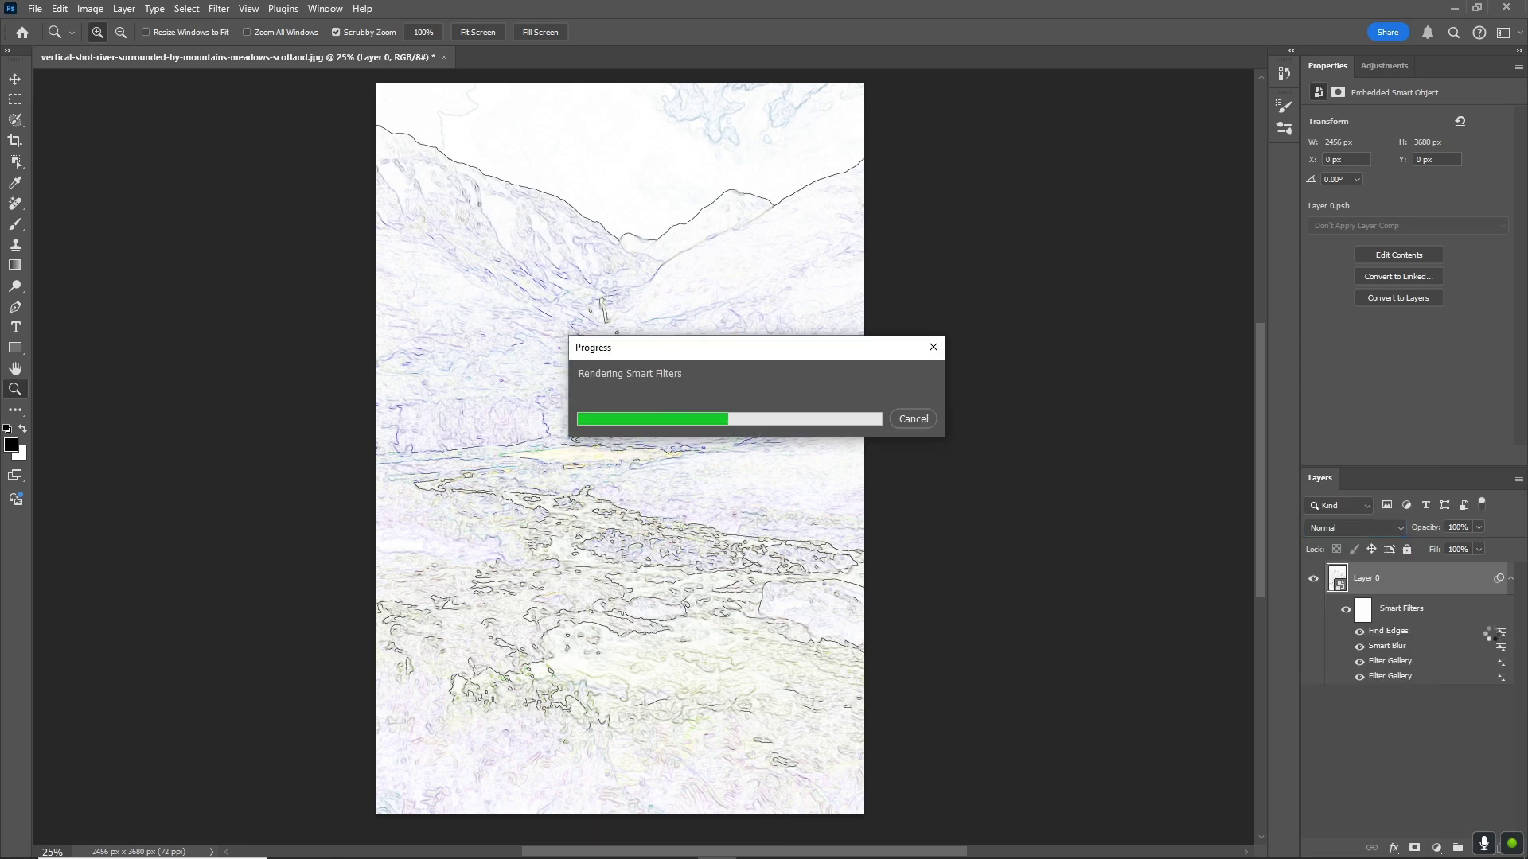
pyautogui.click(757, 212)
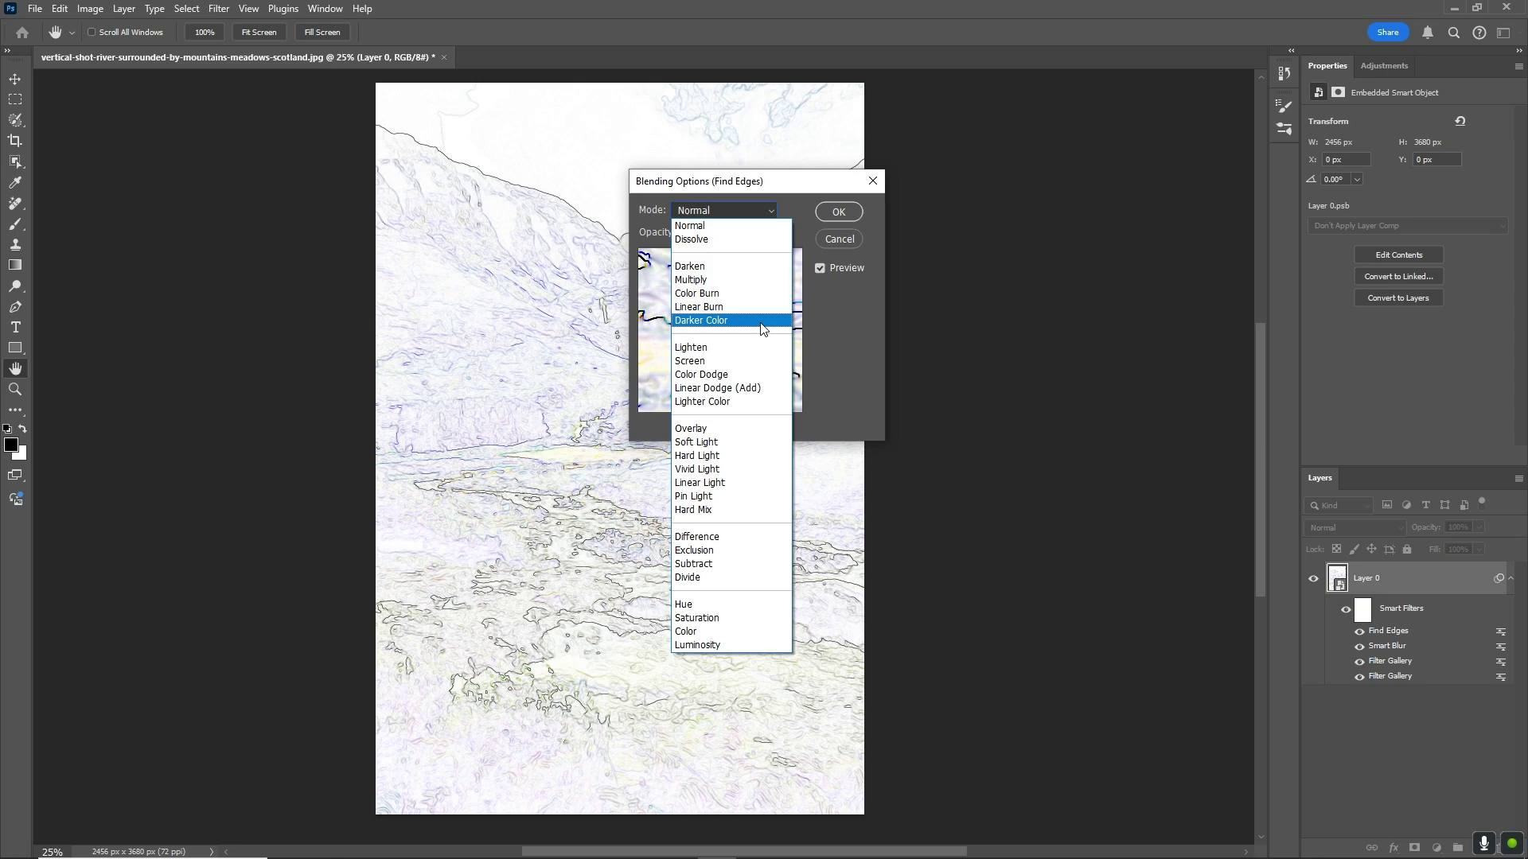
pyautogui.click(737, 280)
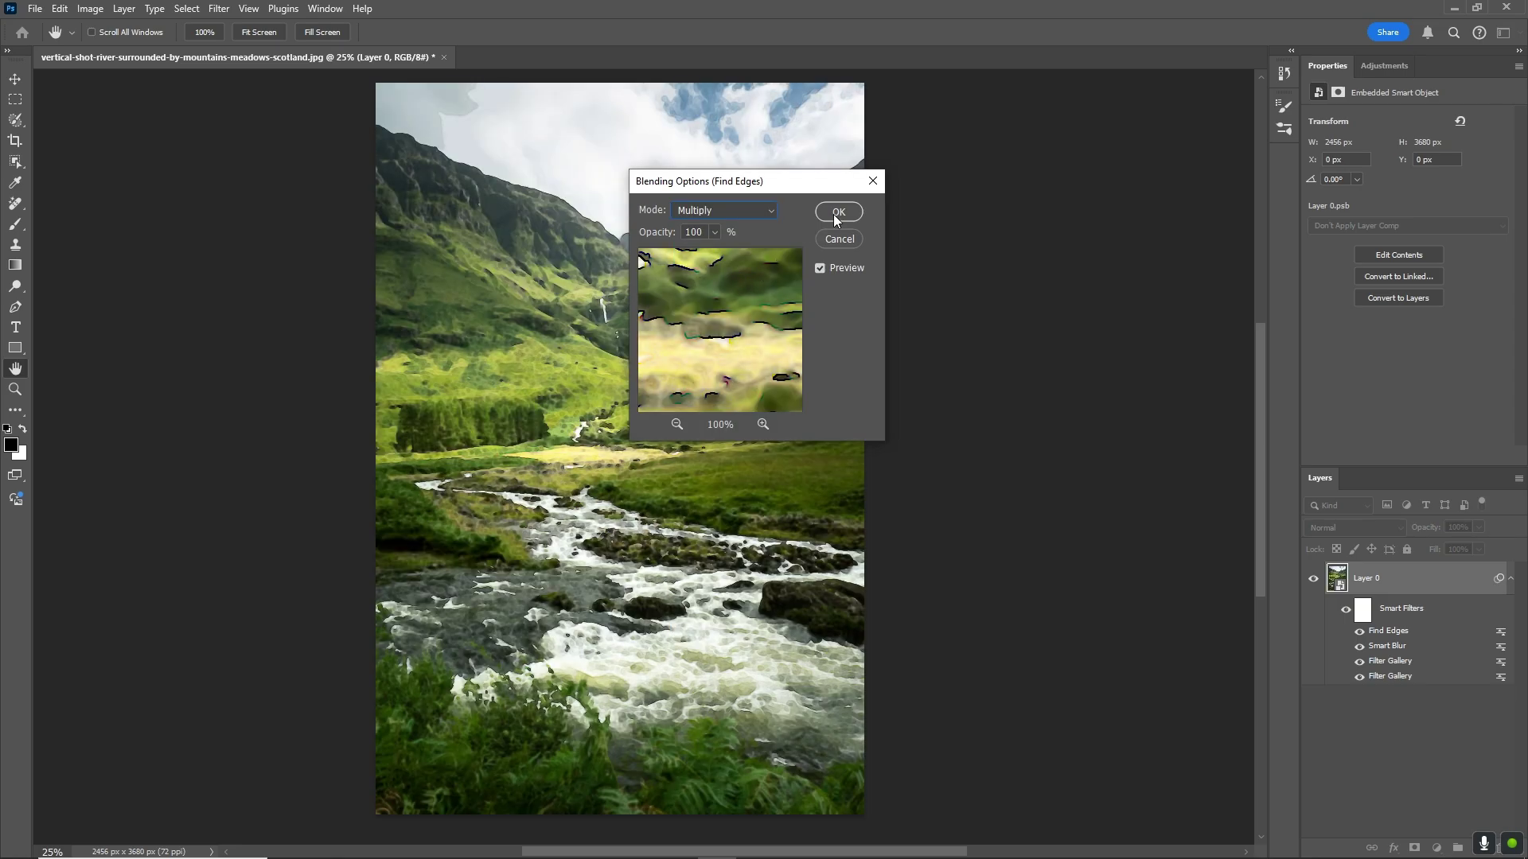
# Confirm the Multiply blending, open sepia-plasterboard-texture.jpg, and return to the river document
pyautogui.click(837, 213)
pyautogui.press('z')
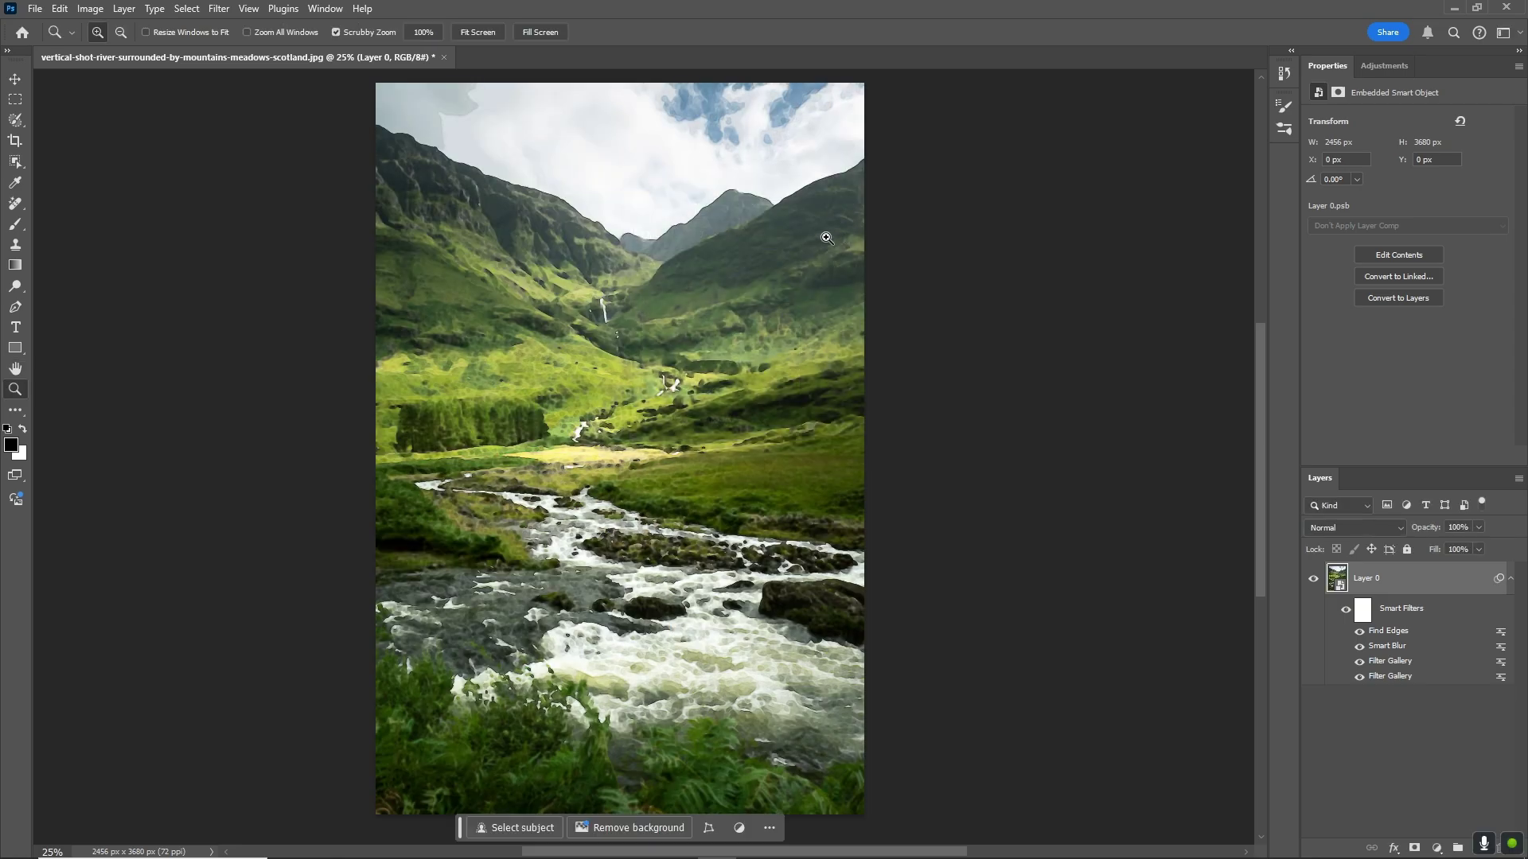
pyautogui.click(31, 8)
pyautogui.click(32, 42)
pyautogui.doubleClick(281, 140)
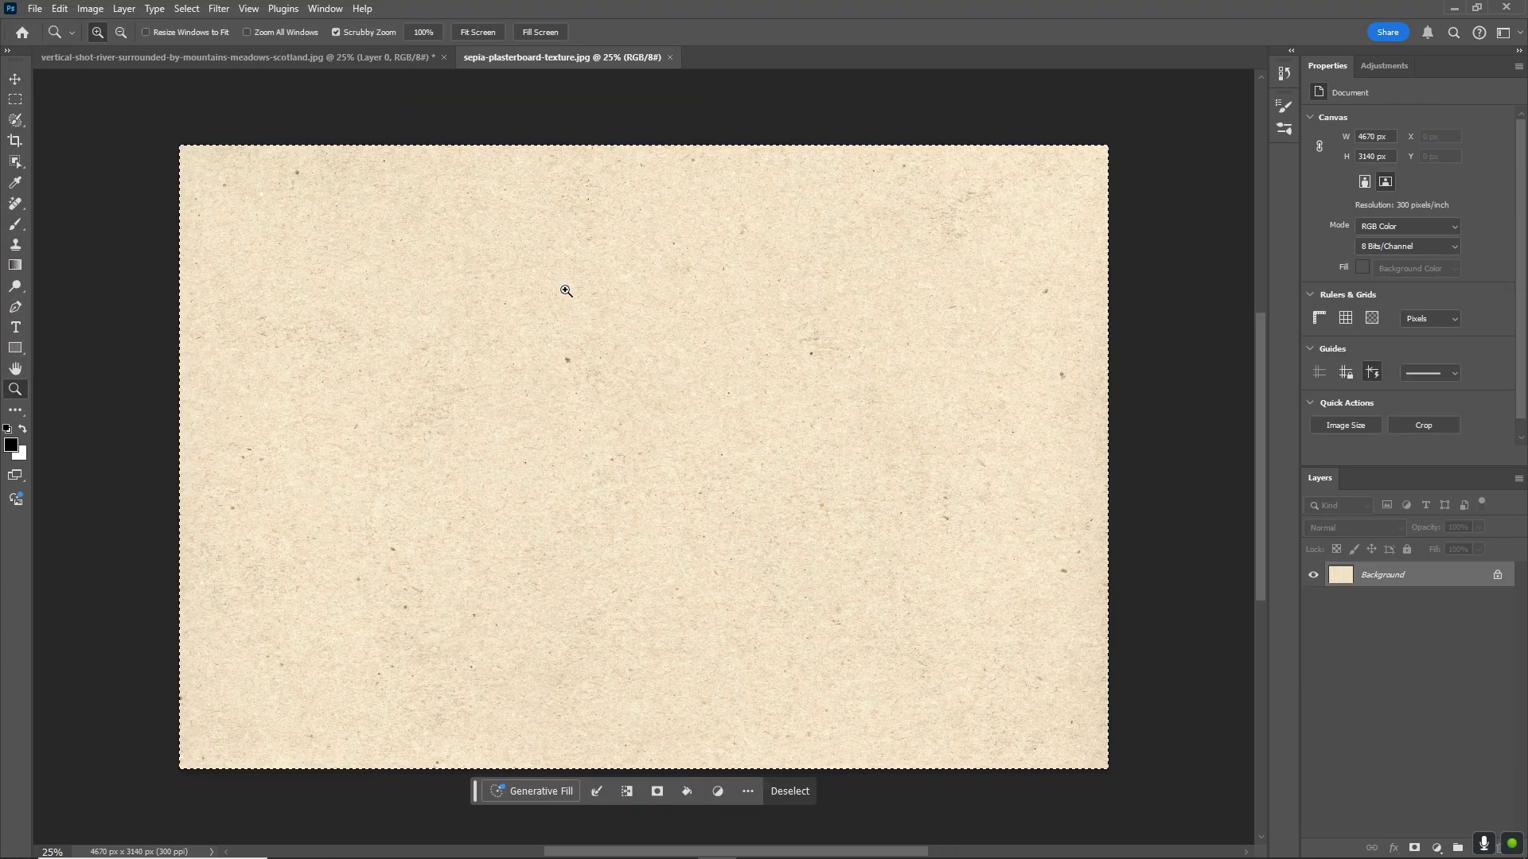
pyautogui.click(361, 62)
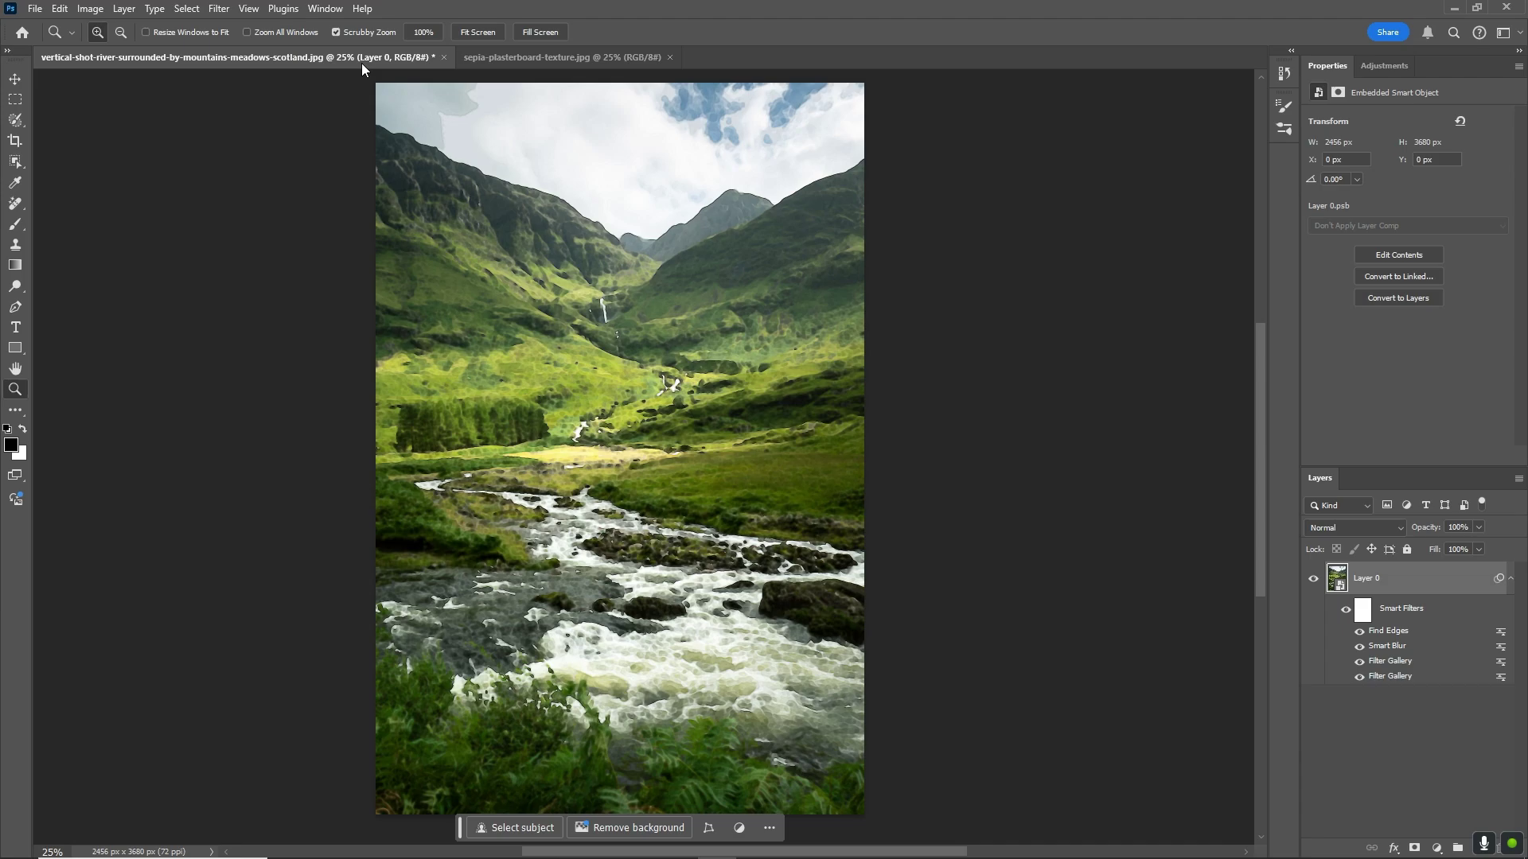
# Paste the texture as a new layer, rotate it 90° upright, and scale it to cover the canvas
pyautogui.hotkey('ctrl', 'v')
pyautogui.keyDown('alt'); pyautogui.click(667, 409); pyautogui.keyUp('alt')
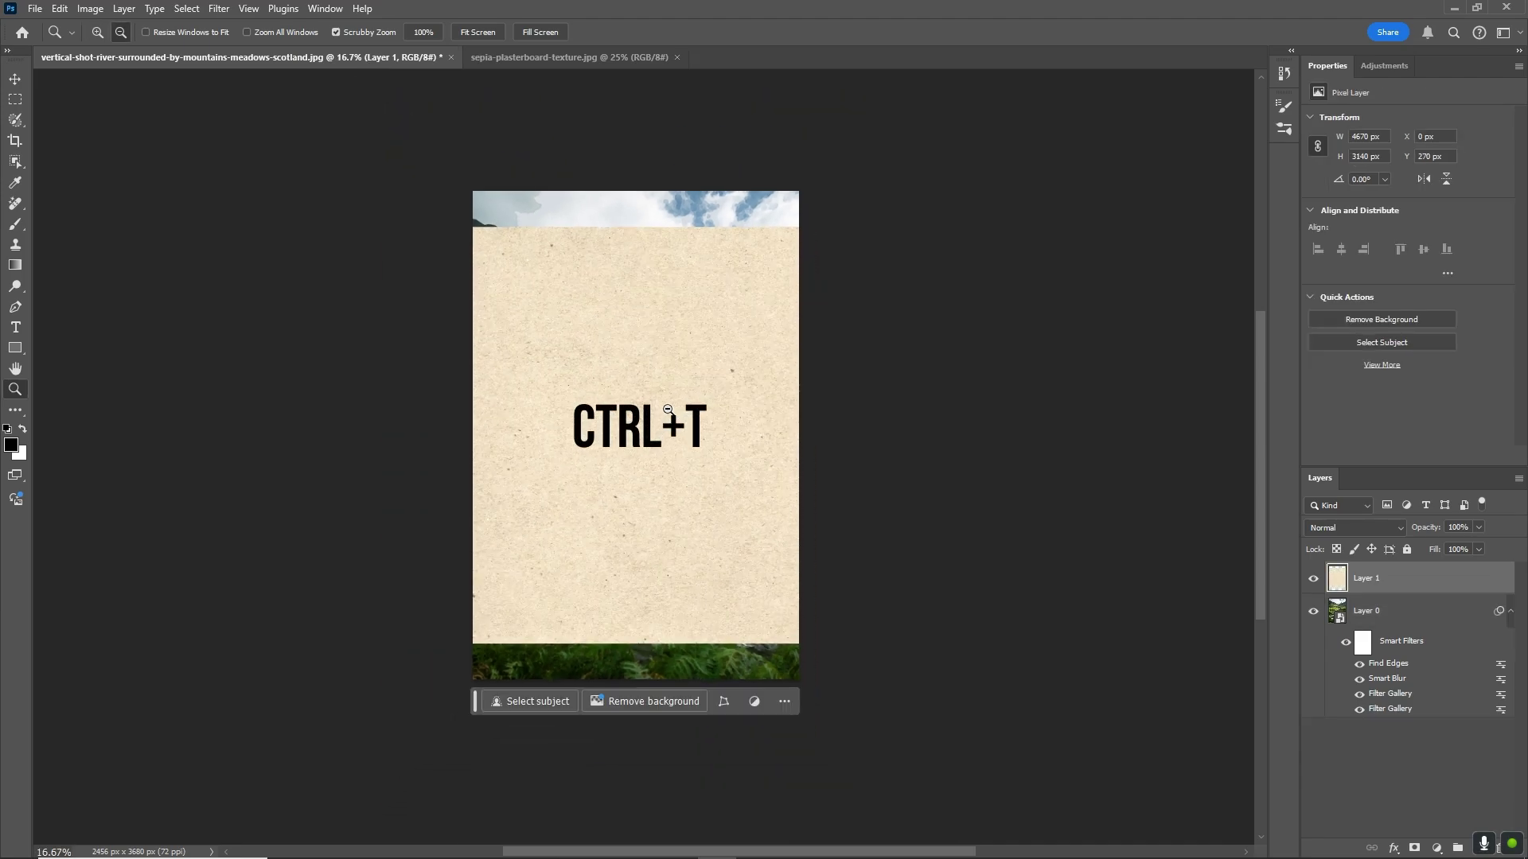
pyautogui.hotkey('ctrl', 't')
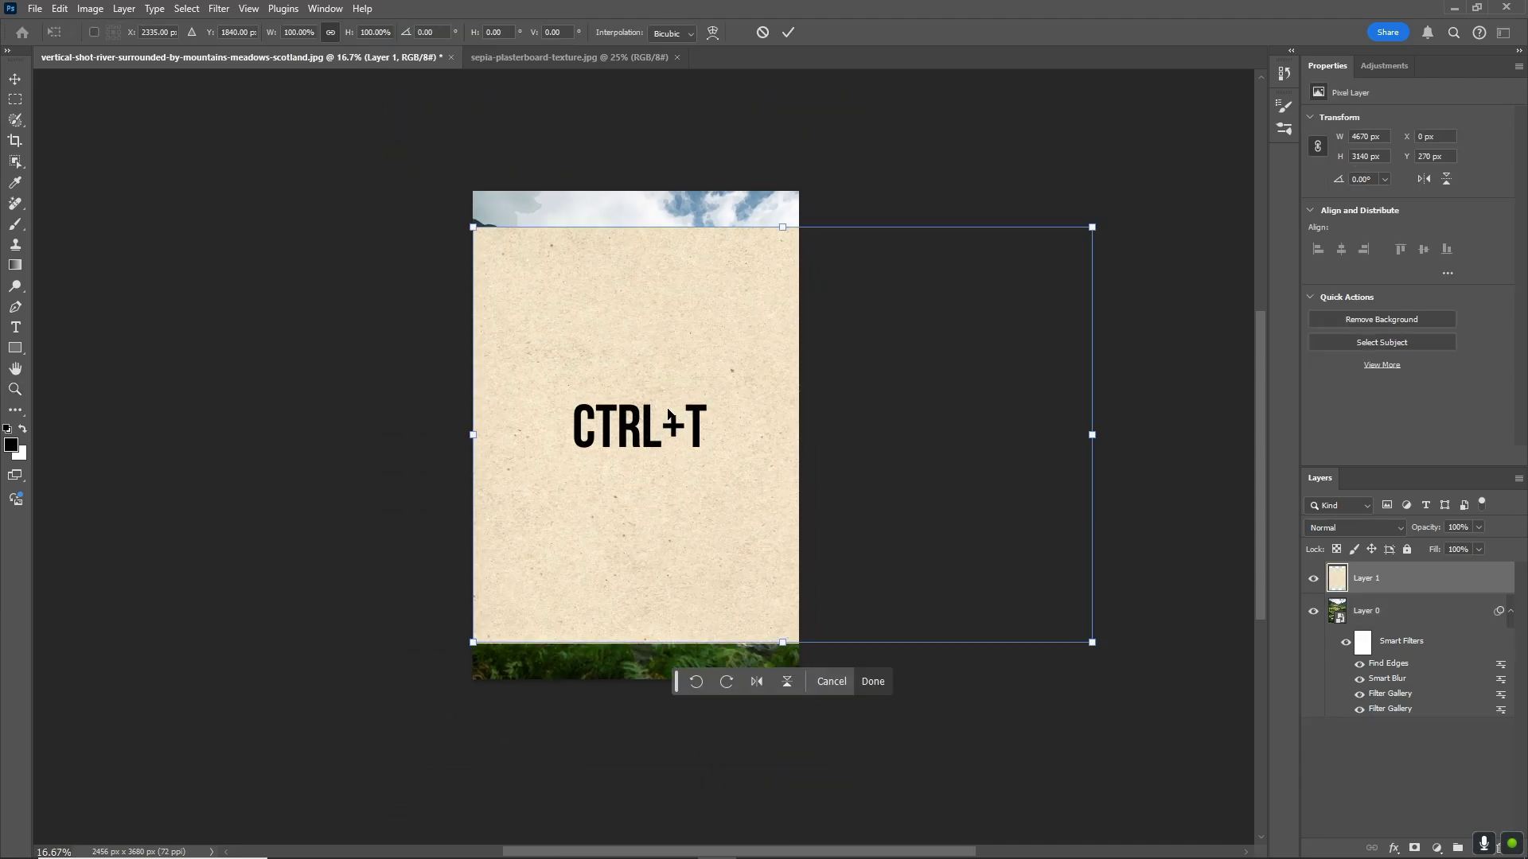
pyautogui.moveTo(1118, 228); pyautogui.dragTo(581, 108)
pyautogui.moveTo(772, 367); pyautogui.dragTo(634, 406)
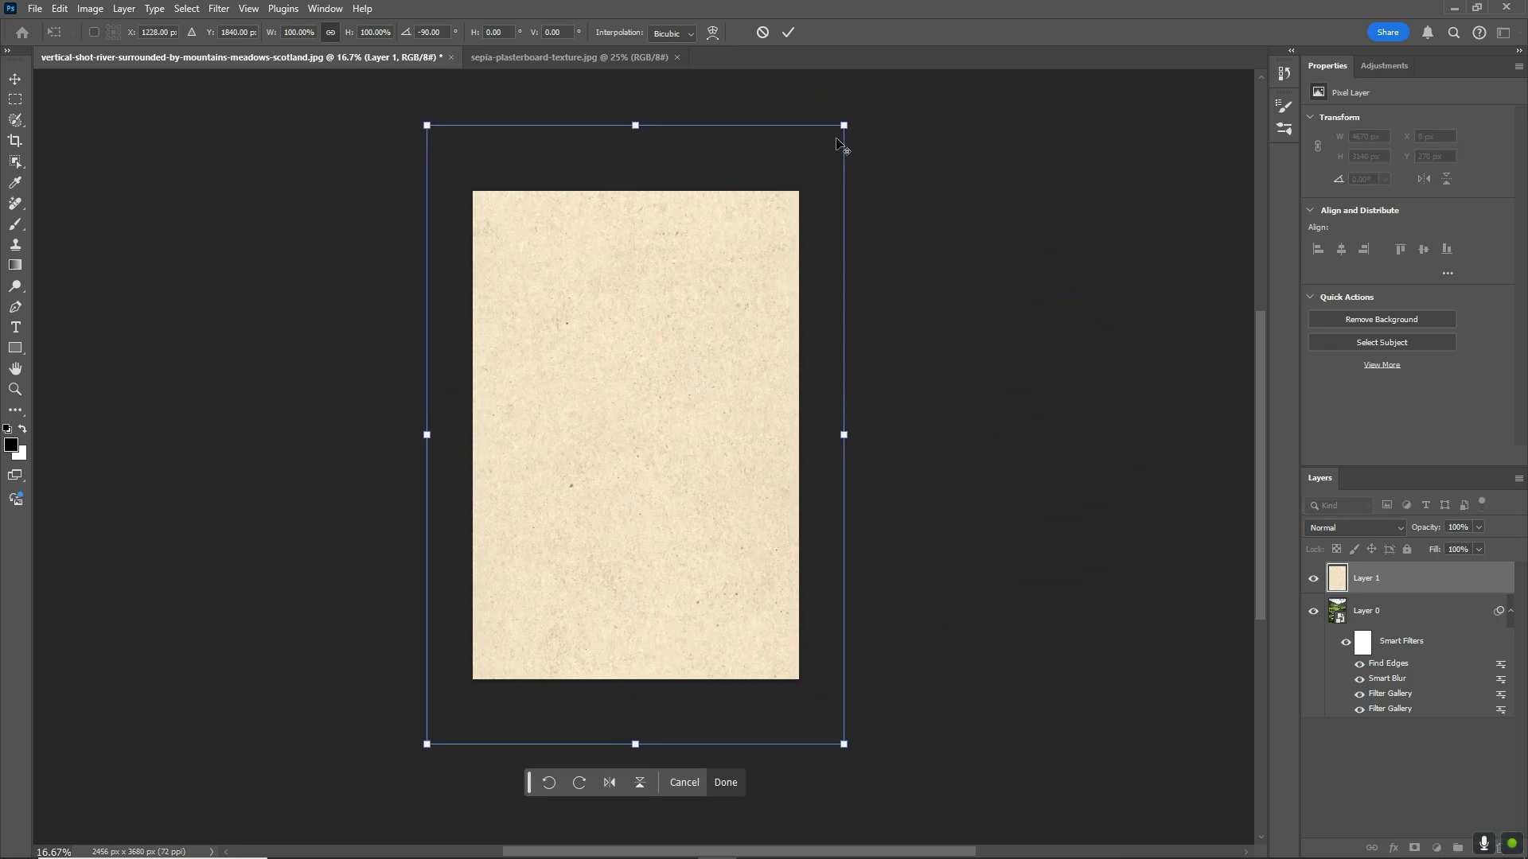
pyautogui.moveTo(843, 130); pyautogui.dragTo(794, 176)
pyautogui.press('Return')
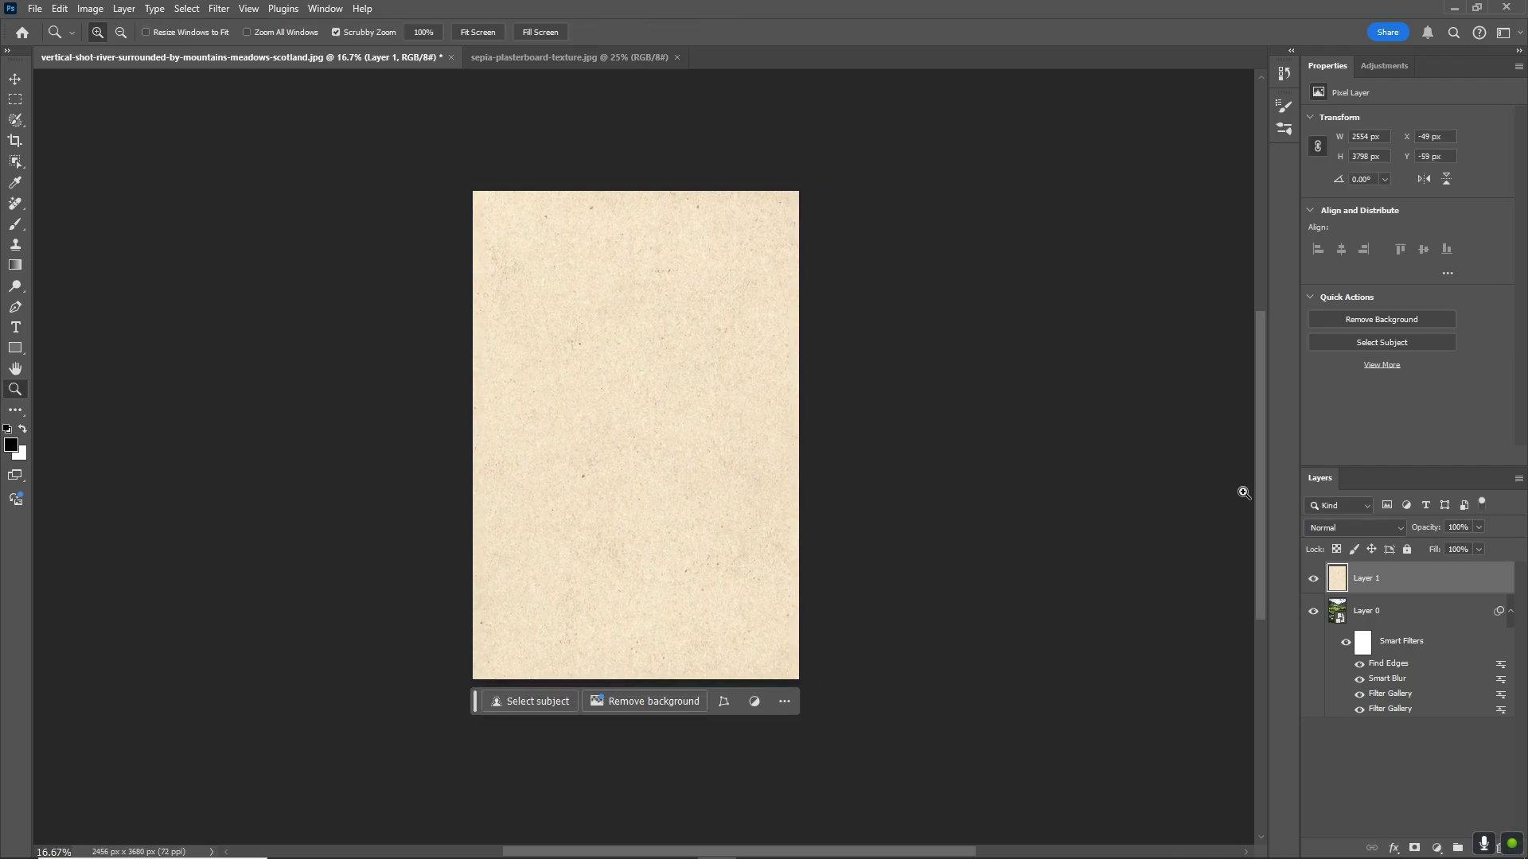
# Set the texture layer to Multiply, then load the river layer's pixels as a selection
pyautogui.click(1368, 528)
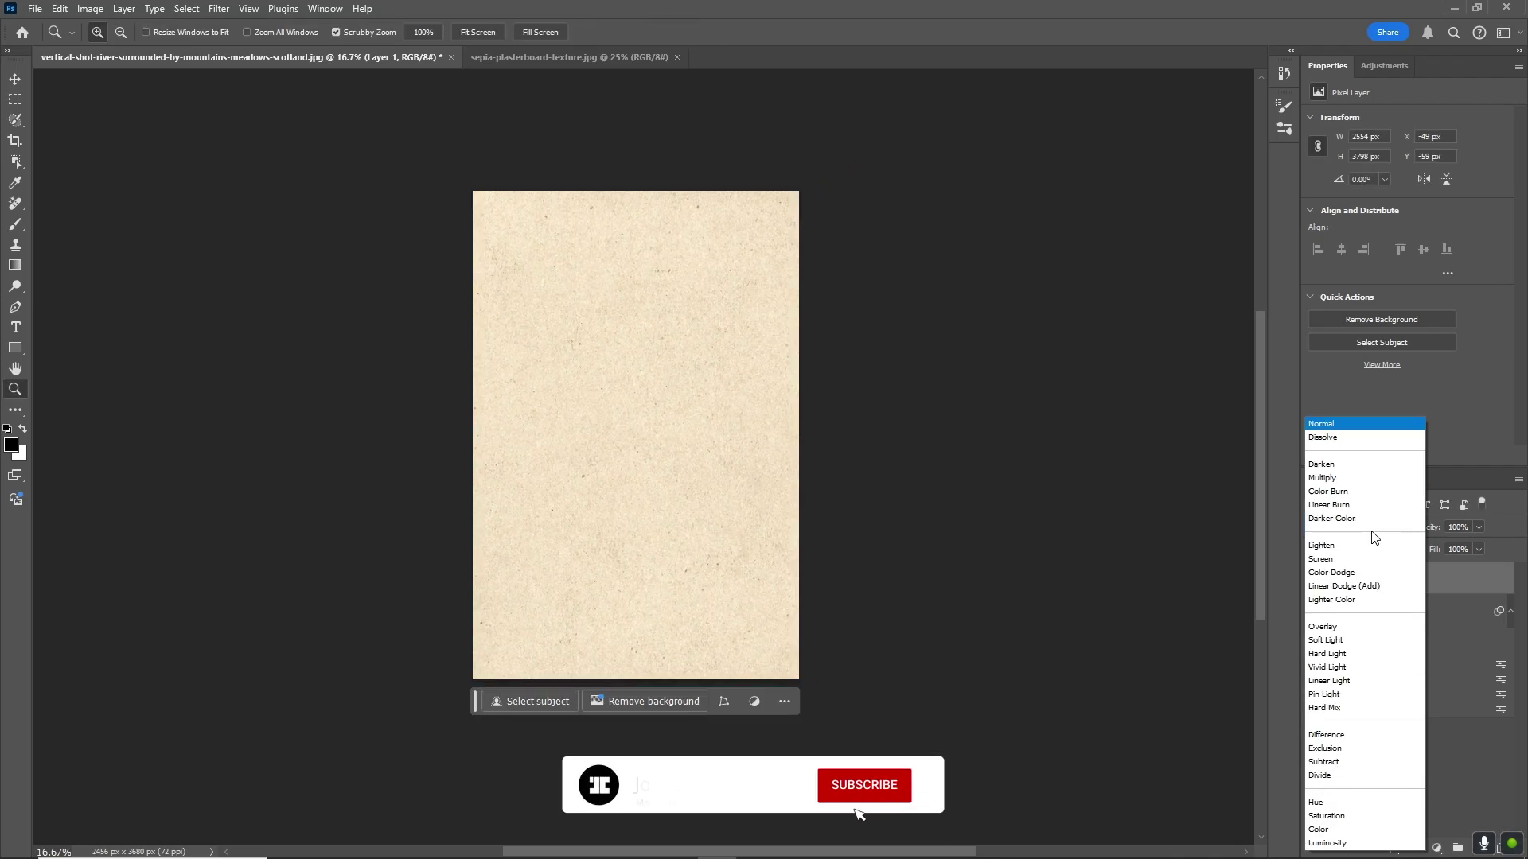
pyautogui.click(1330, 479)
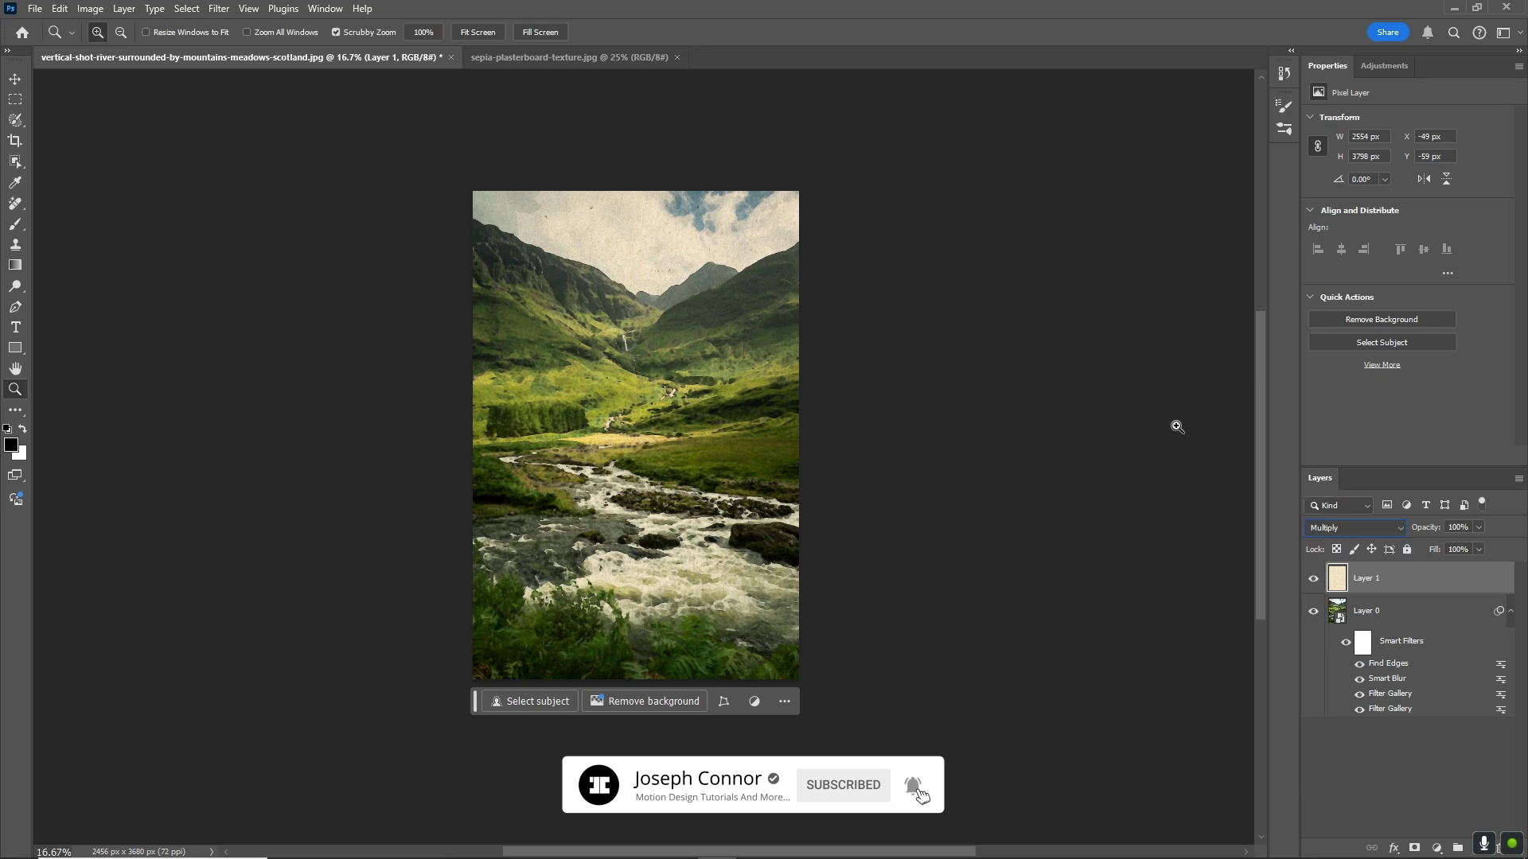
pyautogui.click(1338, 612)
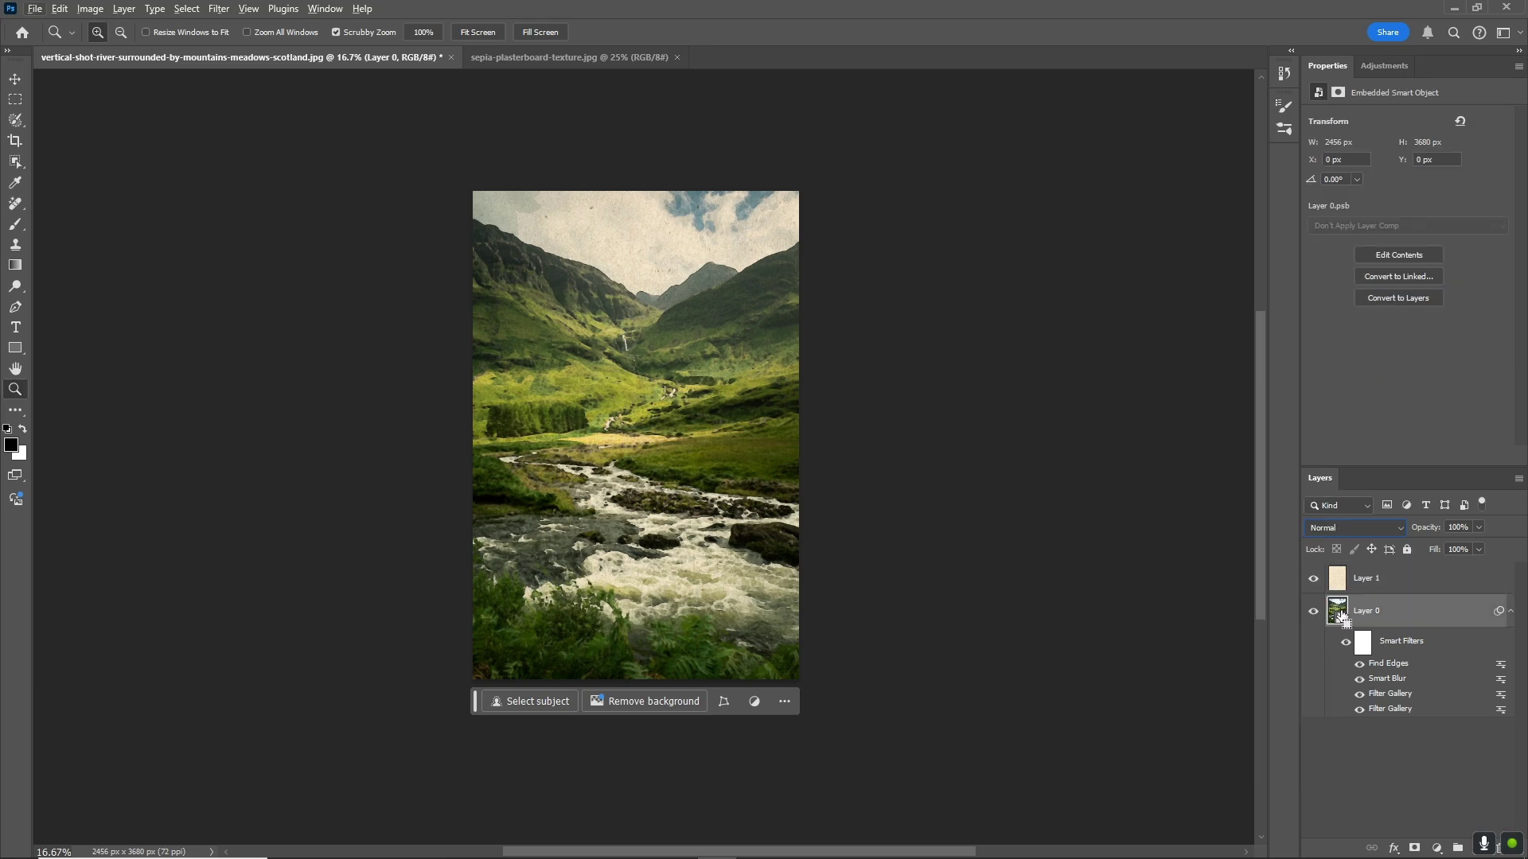
pyautogui.keyDown('ctrl'); pyautogui.click(1340, 615); pyautogui.keyUp('ctrl')
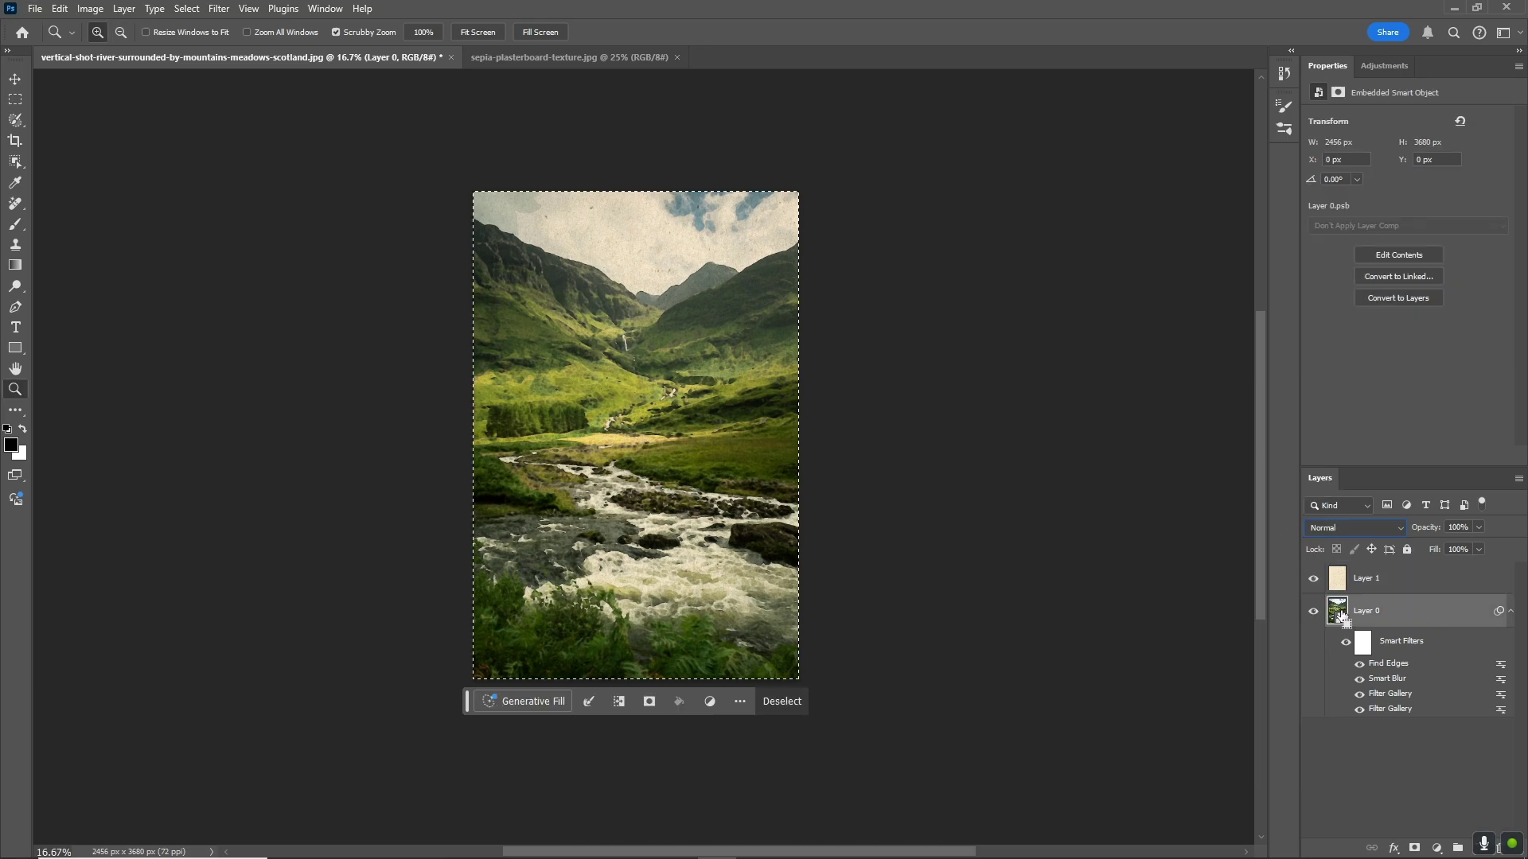
# Add a layer mask to Layer 0 and pick Watercolor 5 from 20 Watercolor Brushes
pyautogui.click(1414, 849)
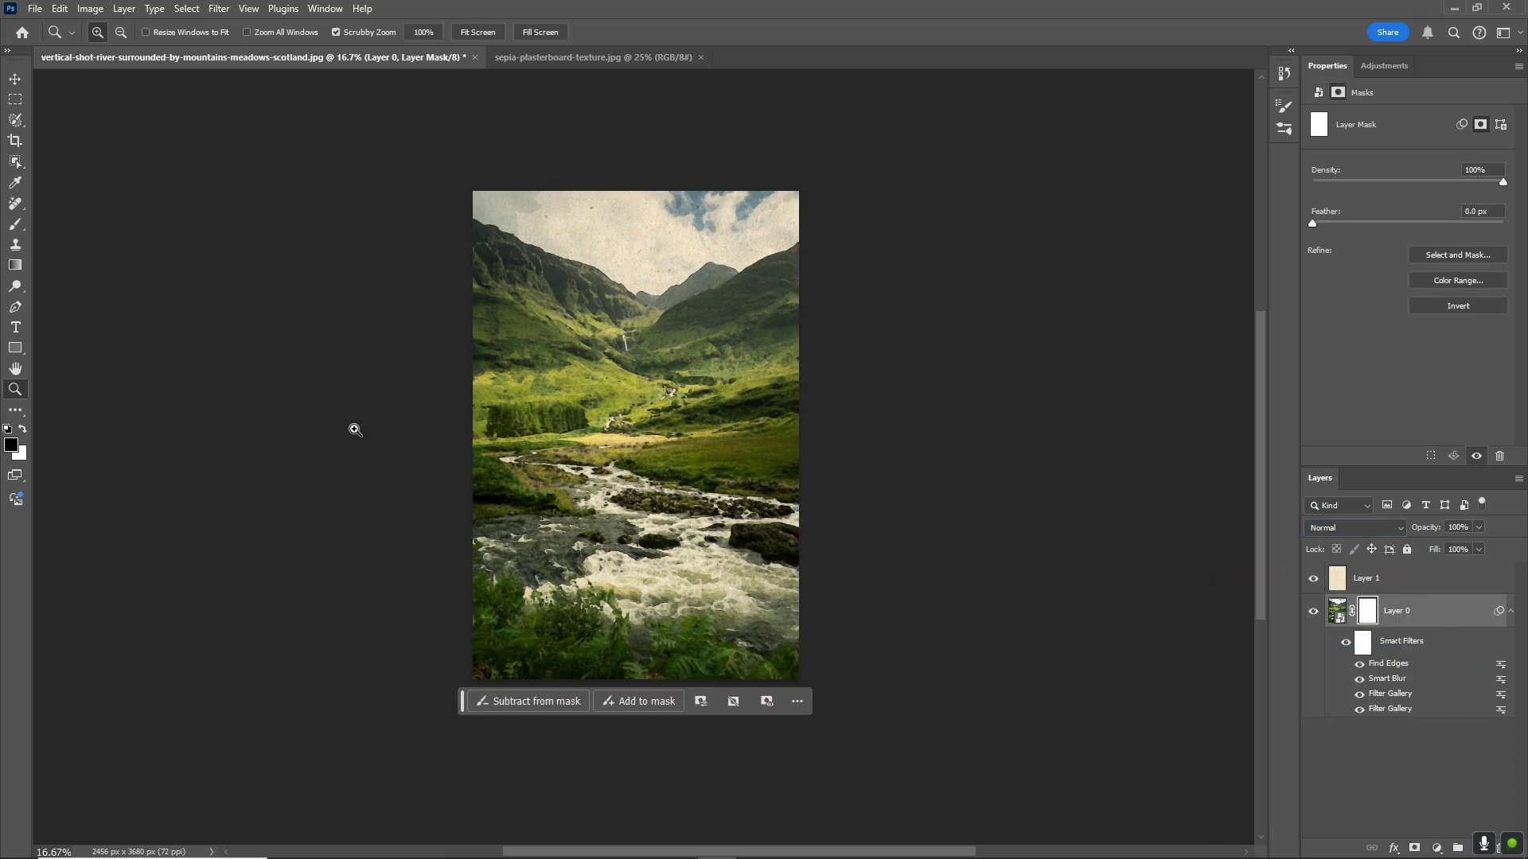
pyautogui.click(1284, 105)
pyautogui.click(1036, 129)
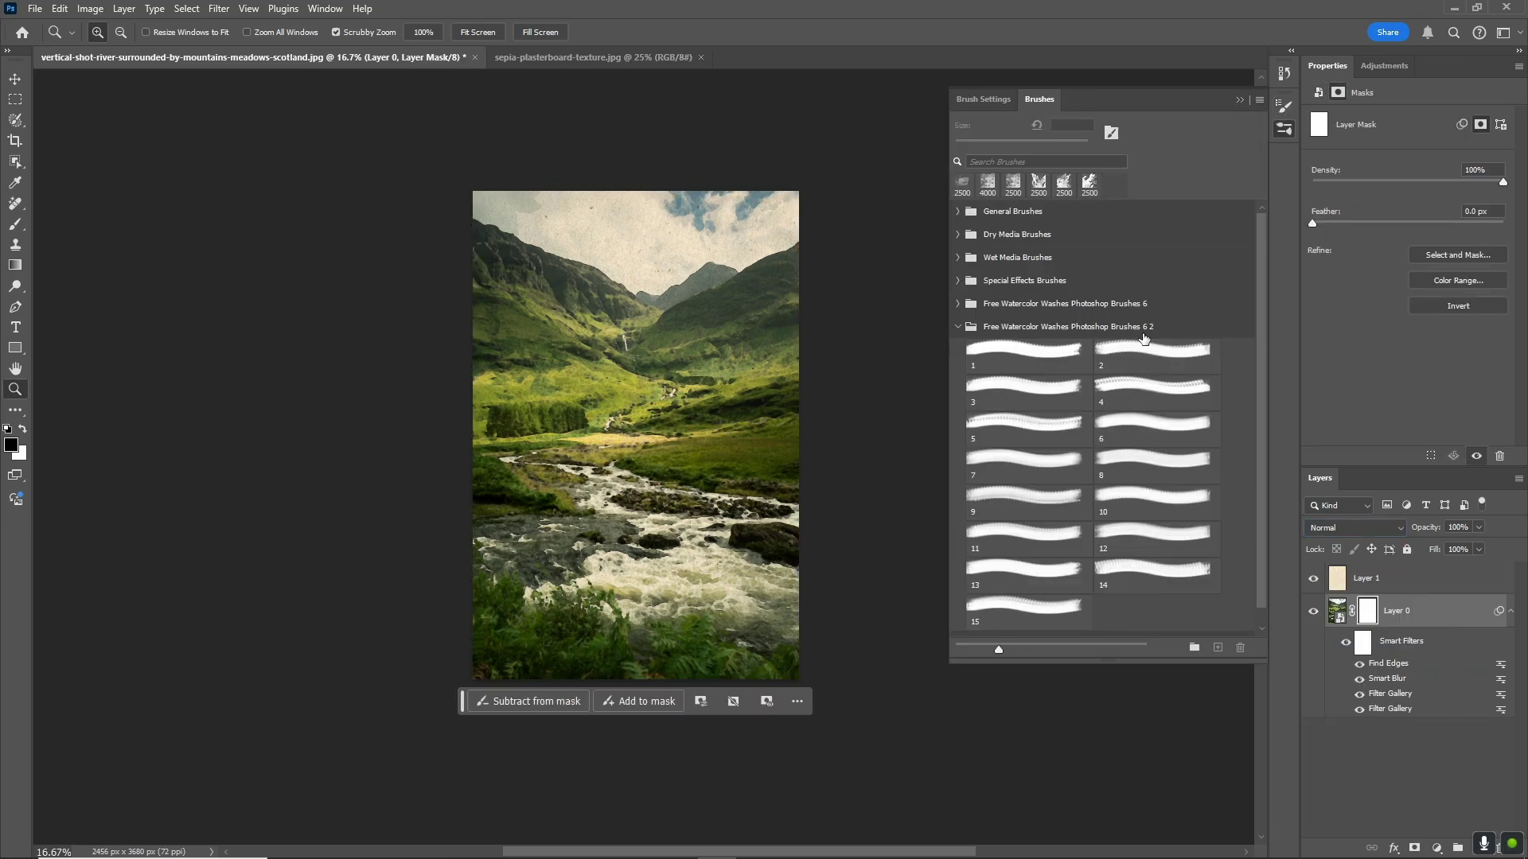
pyautogui.click(959, 329)
pyautogui.click(966, 353)
pyautogui.click(1032, 457)
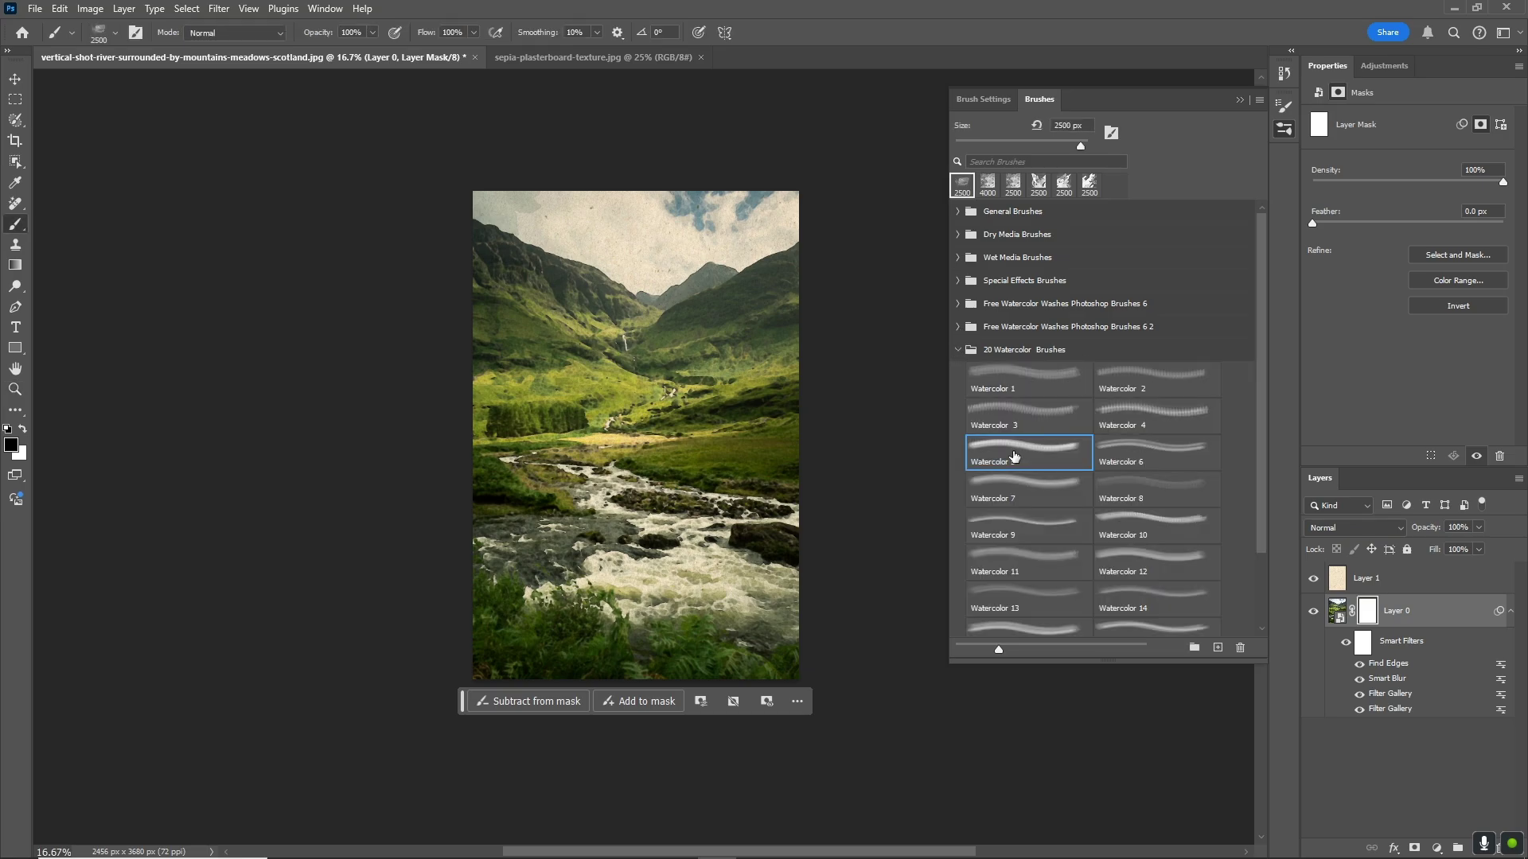
# Enable Shape Dynamics for the 2500 px Watercolor 5 brush
pyautogui.moveTo(999, 650); pyautogui.dragTo(1007, 650)
pyautogui.doubleClick(1034, 464)
pyautogui.press('Escape')
pyautogui.click(984, 99)
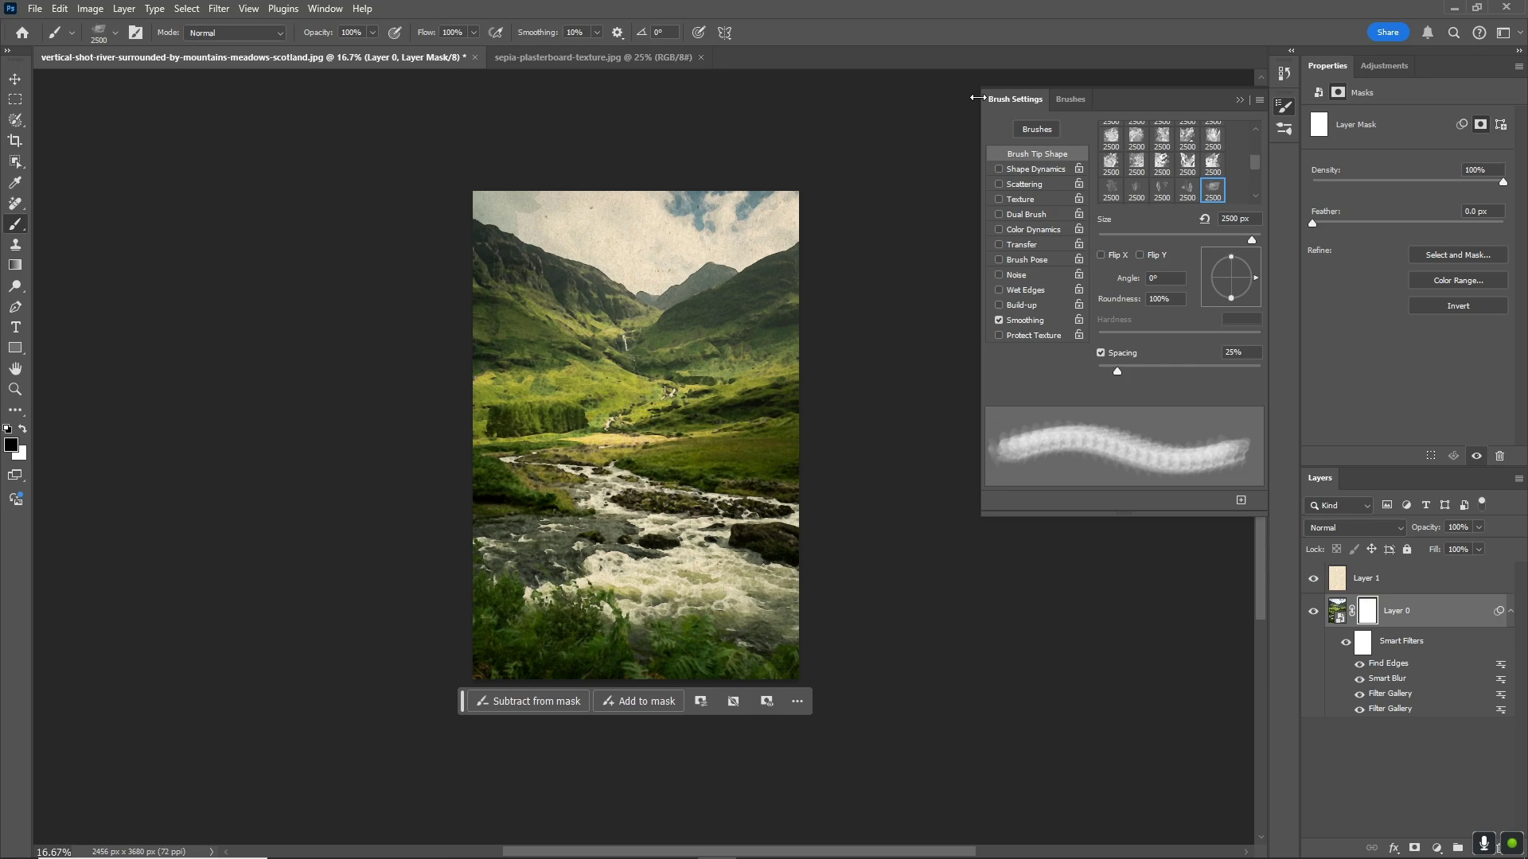
pyautogui.click(998, 168)
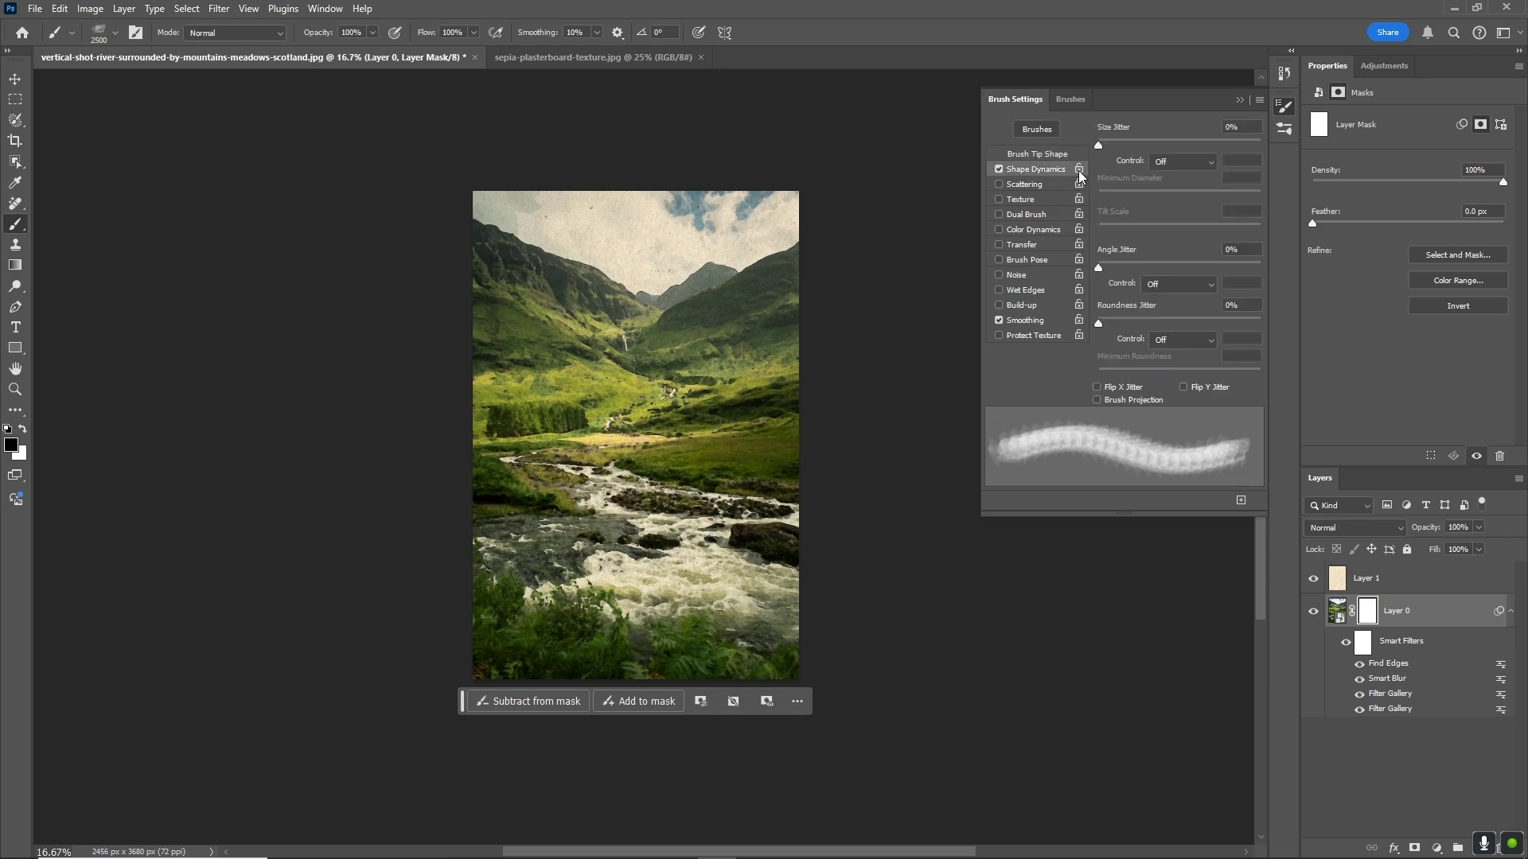
# Set 18% angle jitter and paint black on the mask's right and bottom edges, shrinking the brush to 1400 px
pyautogui.moveTo(1099, 266); pyautogui.dragTo(1117, 267)
pyautogui.click(1239, 99)
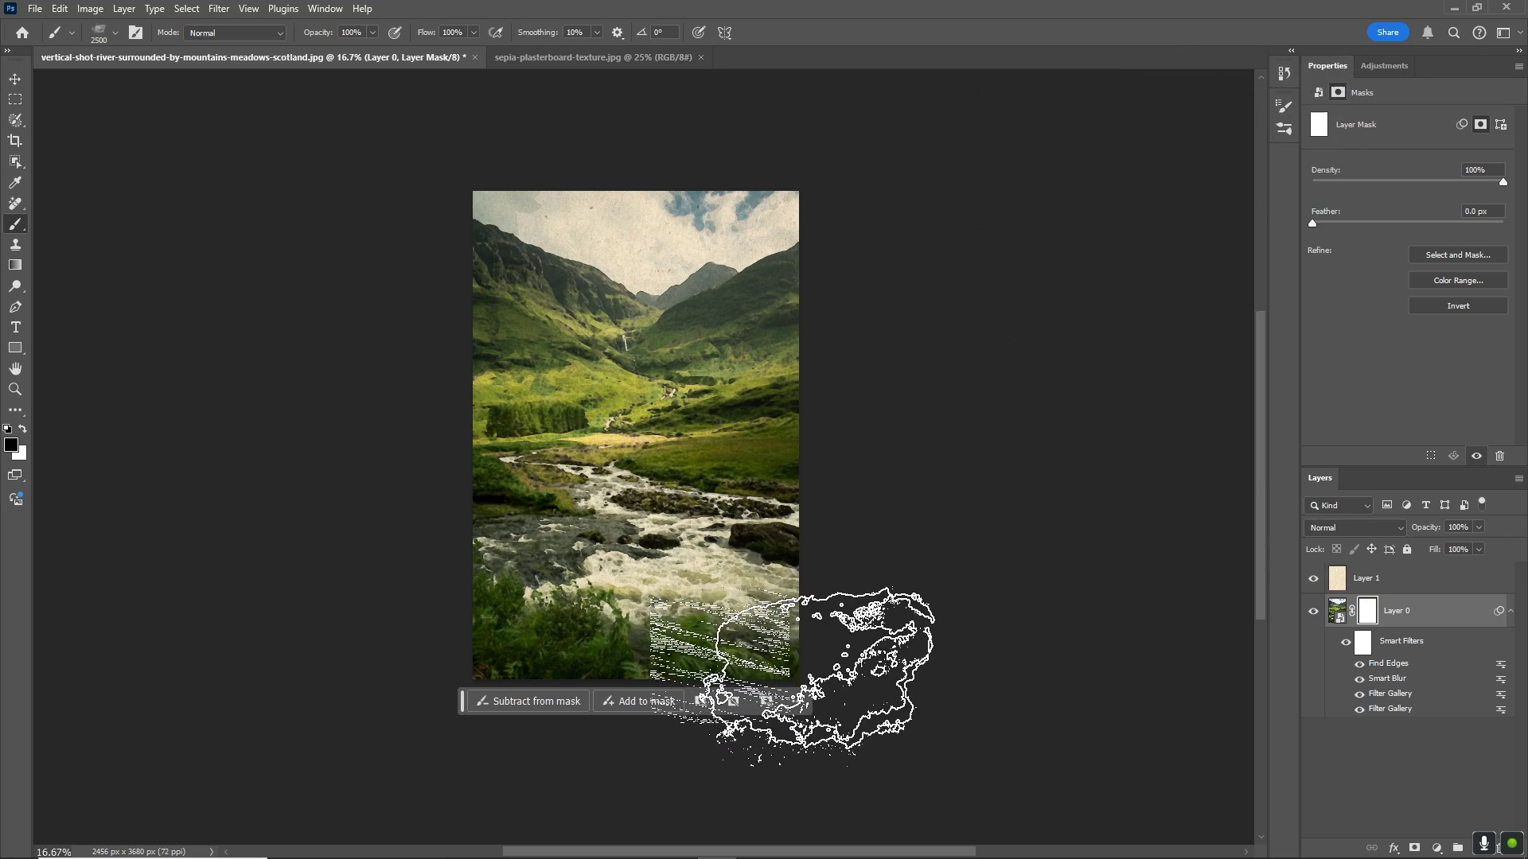
pyautogui.moveTo(803, 664)
pyautogui.mouseDown()
pyautogui.moveTo(796, 604)
pyautogui.moveTo(869, 402)
pyautogui.moveTo(852, 239)
pyautogui.moveTo(744, 119)
pyautogui.moveTo(444, 153)
pyautogui.moveTo(683, 102)
pyautogui.moveTo(382, 367)
pyautogui.moveTo(467, 320)
pyautogui.moveTo(495, 649)
pyautogui.moveTo(546, 636)
pyautogui.mouseUp()
pyautogui.press('[')
pyautogui.press('[')
pyautogui.press('[')
pyautogui.press('[')
pyautogui.press('[')
pyautogui.press('[')
pyautogui.press('[')
pyautogui.press('[')
pyautogui.press('[')
pyautogui.press('[')
pyautogui.press('[')
pyautogui.press('z')
pyautogui.click(934, 546)
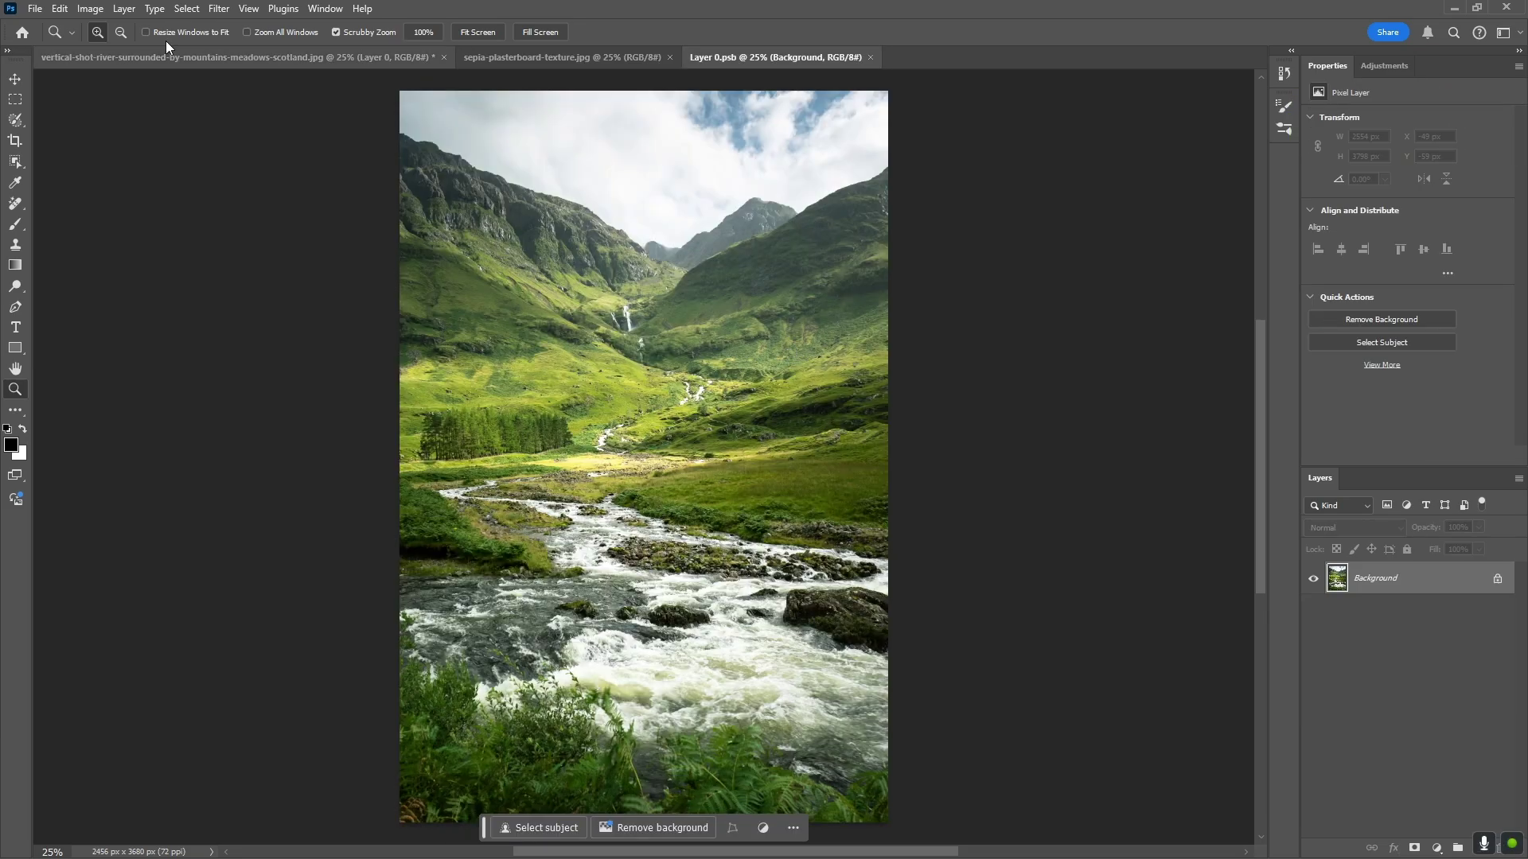
# Open the husky portrait file lovely-pet-portrait-isolated.jpg
pyautogui.hotkey('ctrl', 'o')
pyautogui.click(271, 131)
pyautogui.click(695, 446)
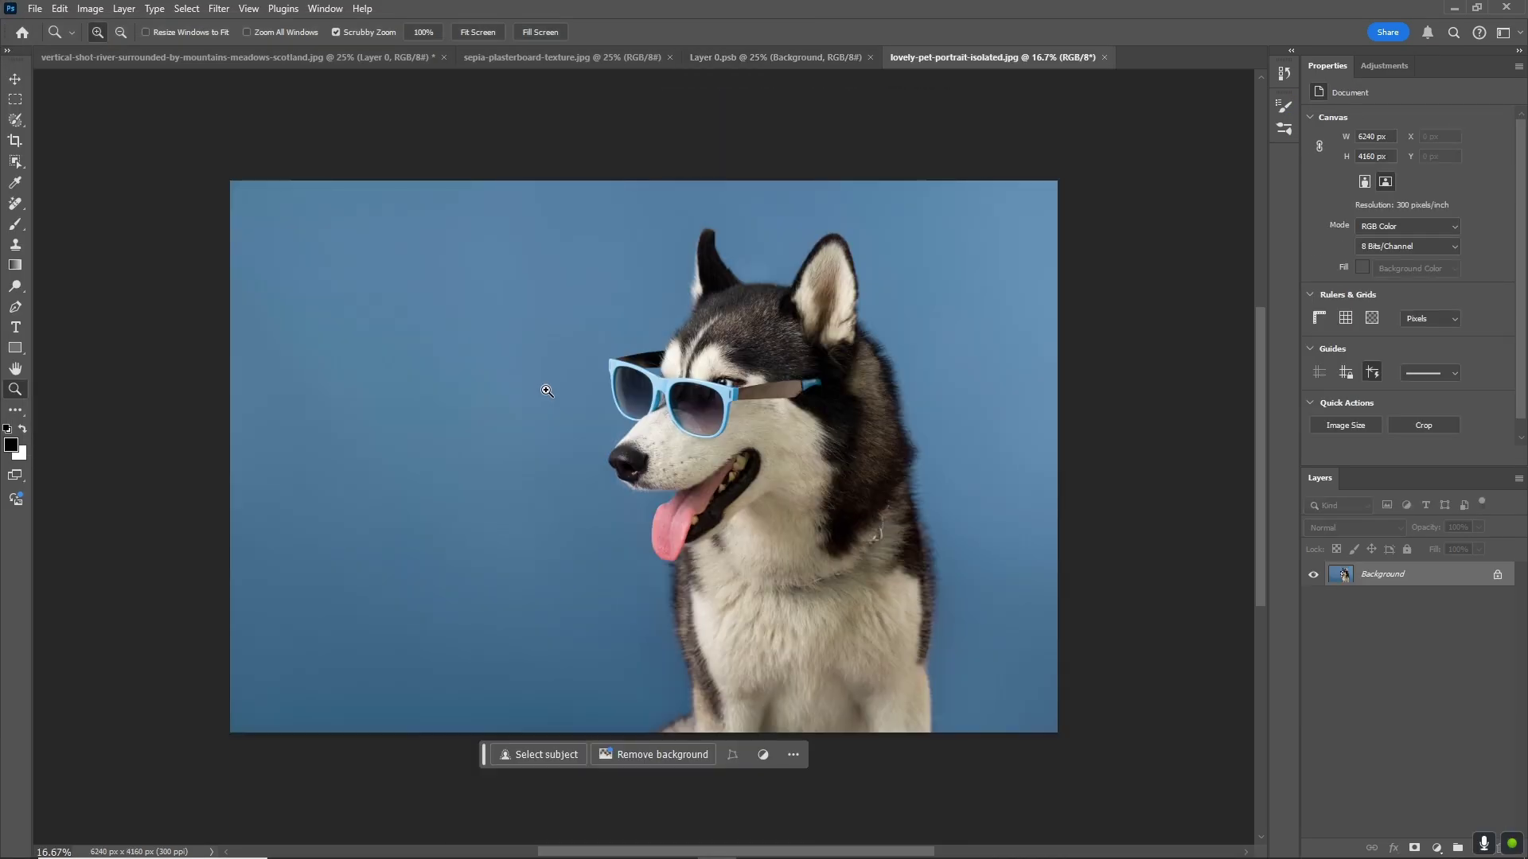
# Commit the resized husky in Layer 0.psb, save the smart object, and return to the river painting
pyautogui.click(763, 59)
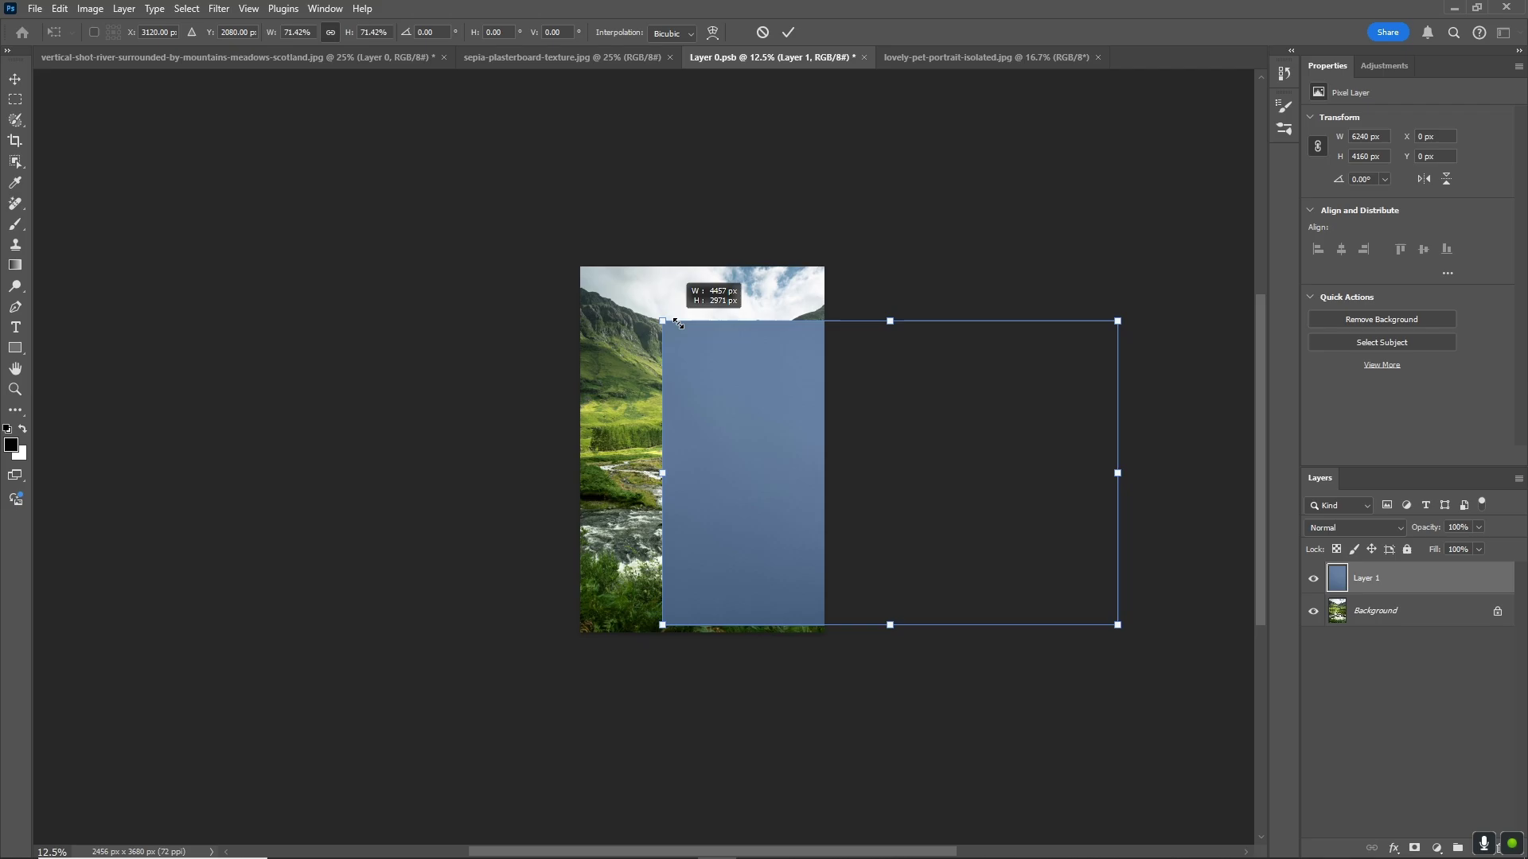
pyautogui.press('Return')
pyautogui.press('z')
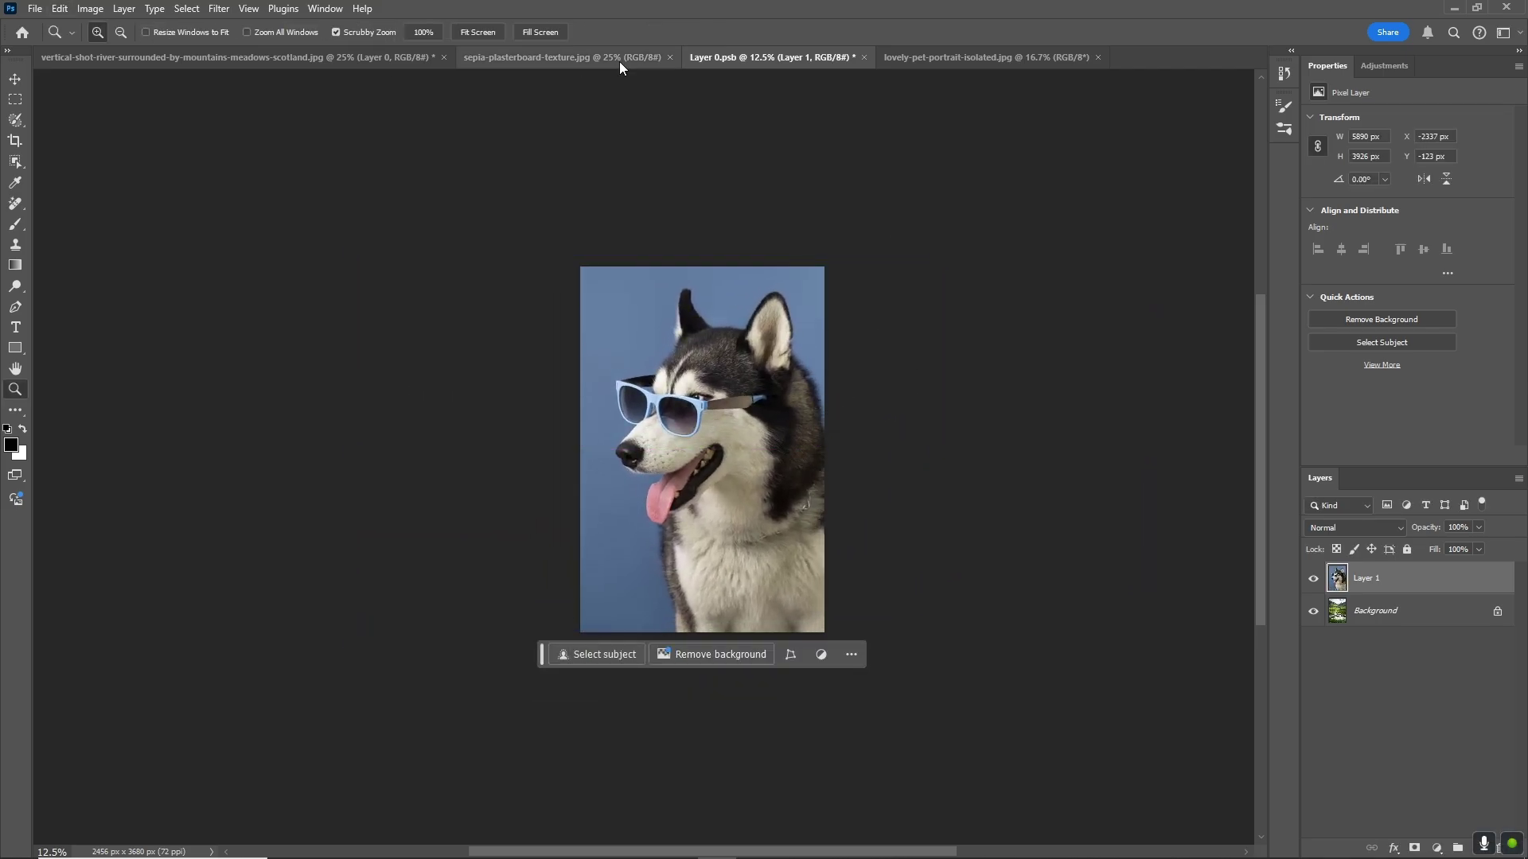
pyautogui.click(403, 58)
pyautogui.click(818, 56)
pyautogui.hotkey('ctrl', 's')
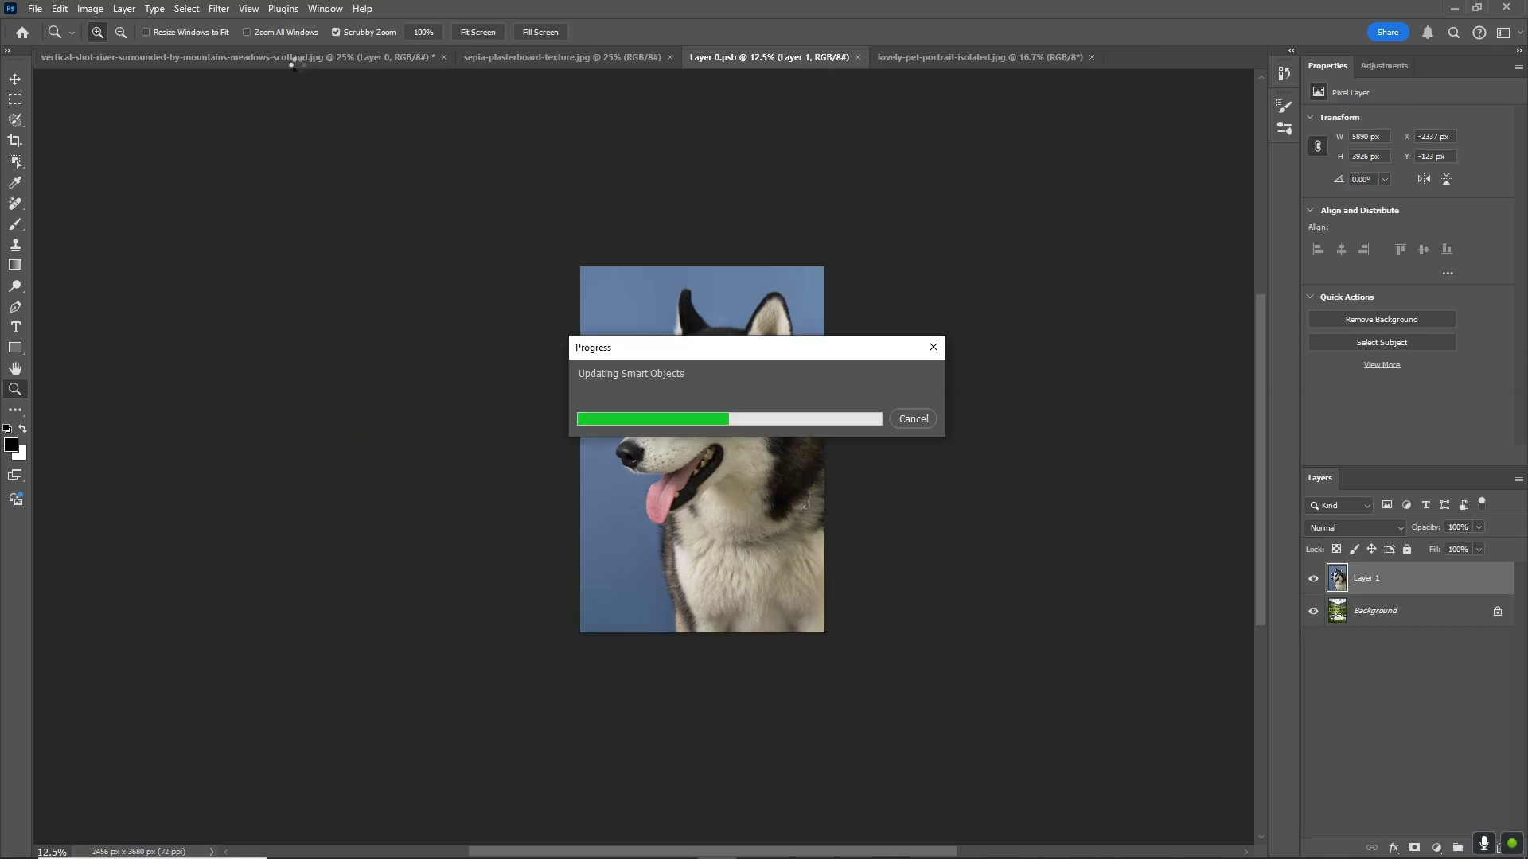
pyautogui.click(293, 57)
# Scale the husky to 79.37%, re-centre its head, hide Background, and save Layer 0.psb
pyautogui.hotkey('ctrl', '-')
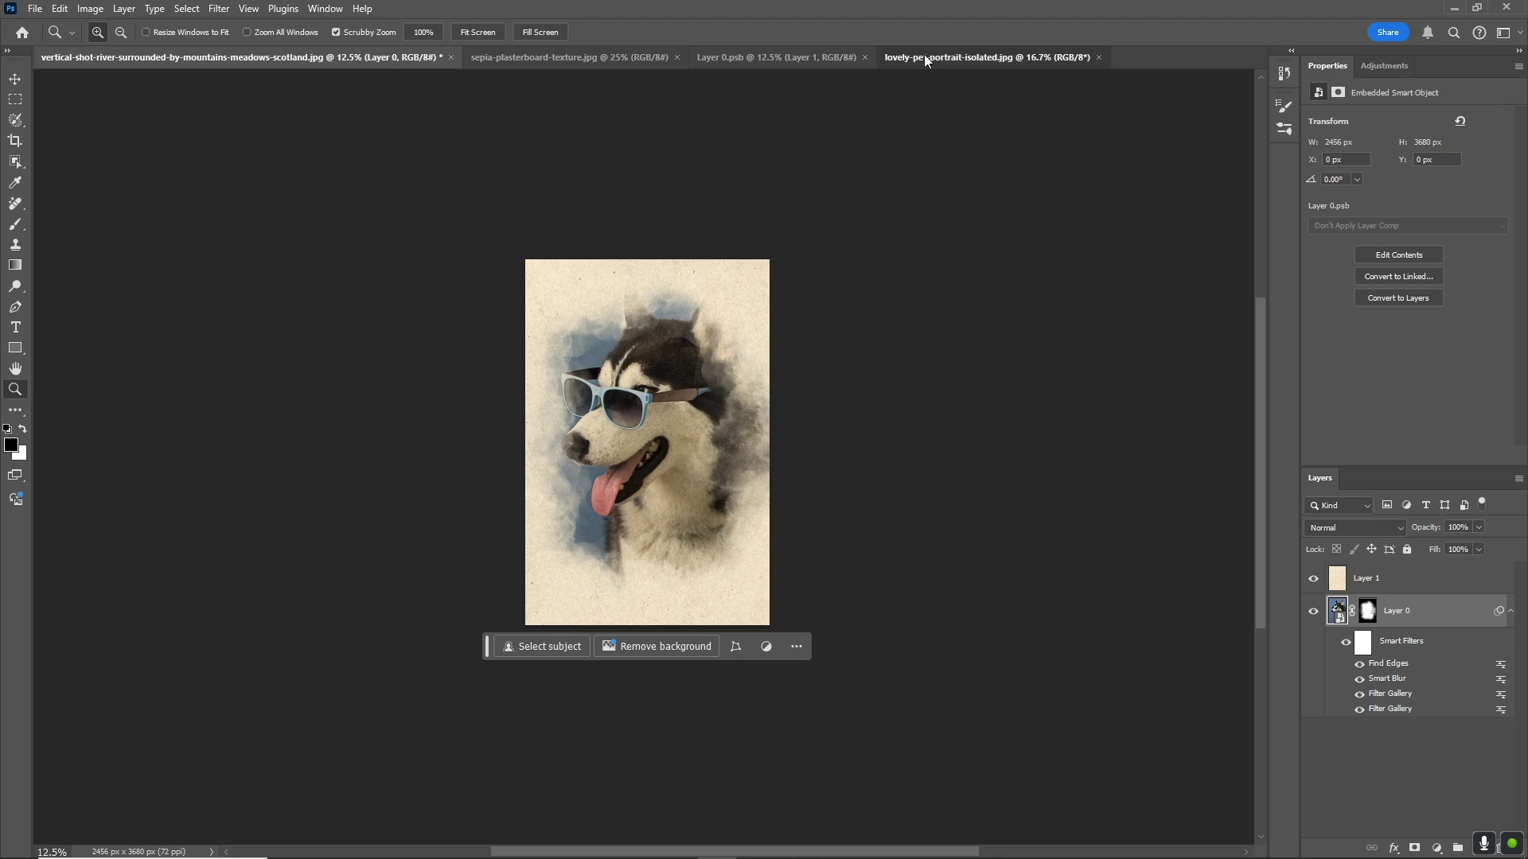
pyautogui.click(776, 58)
pyautogui.hotkey('ctrl', 't')
pyautogui.moveTo(352, 253); pyautogui.dragTo(412, 294)
pyautogui.moveTo(692, 491); pyautogui.dragTo(731, 491)
pyautogui.press('Return')
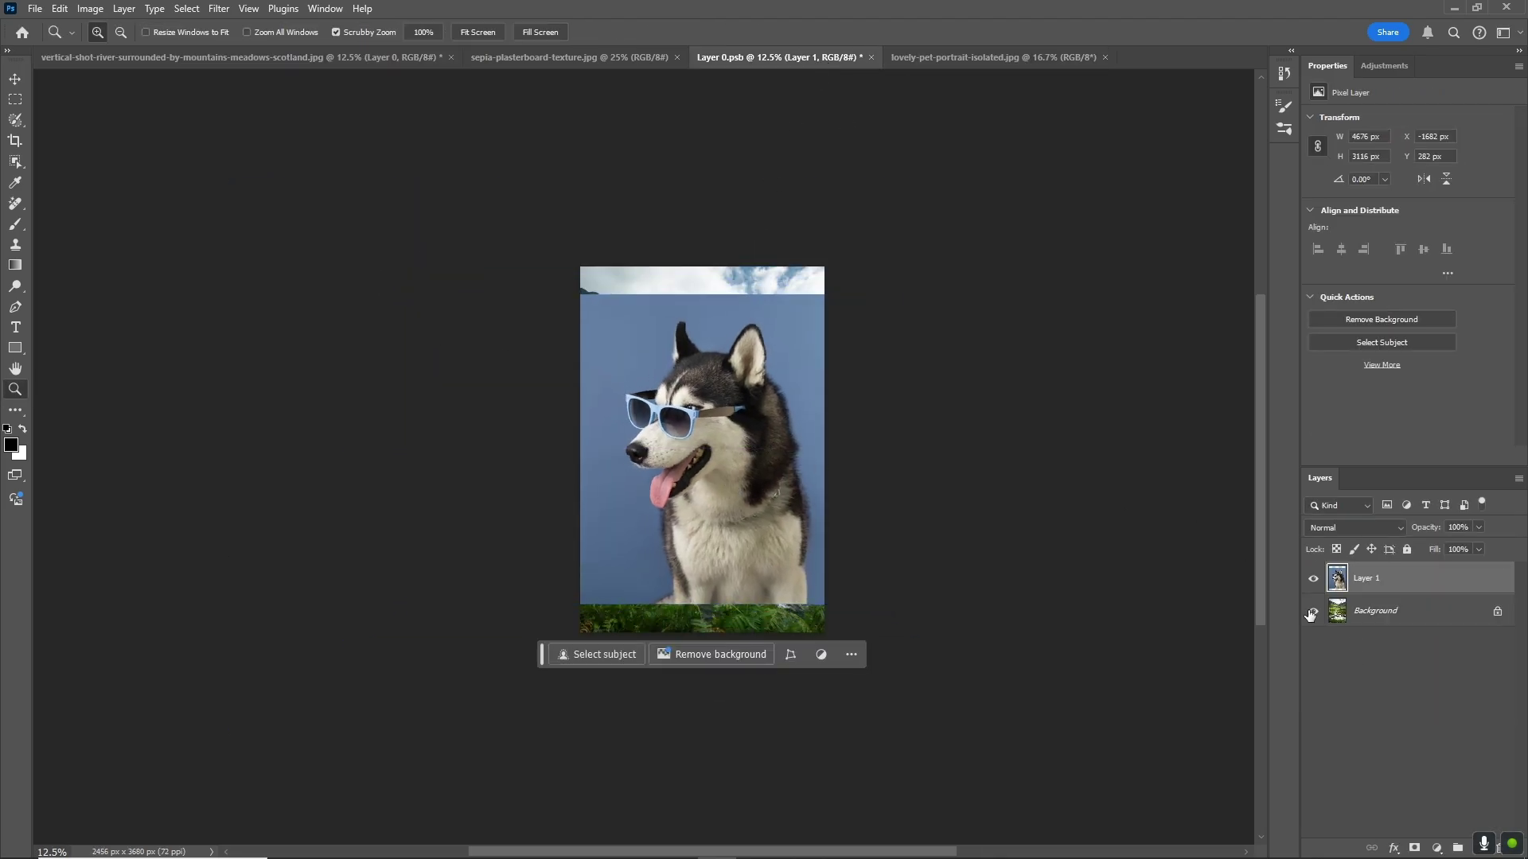
pyautogui.click(1312, 611)
pyautogui.hotkey('ctrl', 's')
# Check the husky, river painting and paper texture documents, ending on the river painting
pyautogui.click(238, 57)
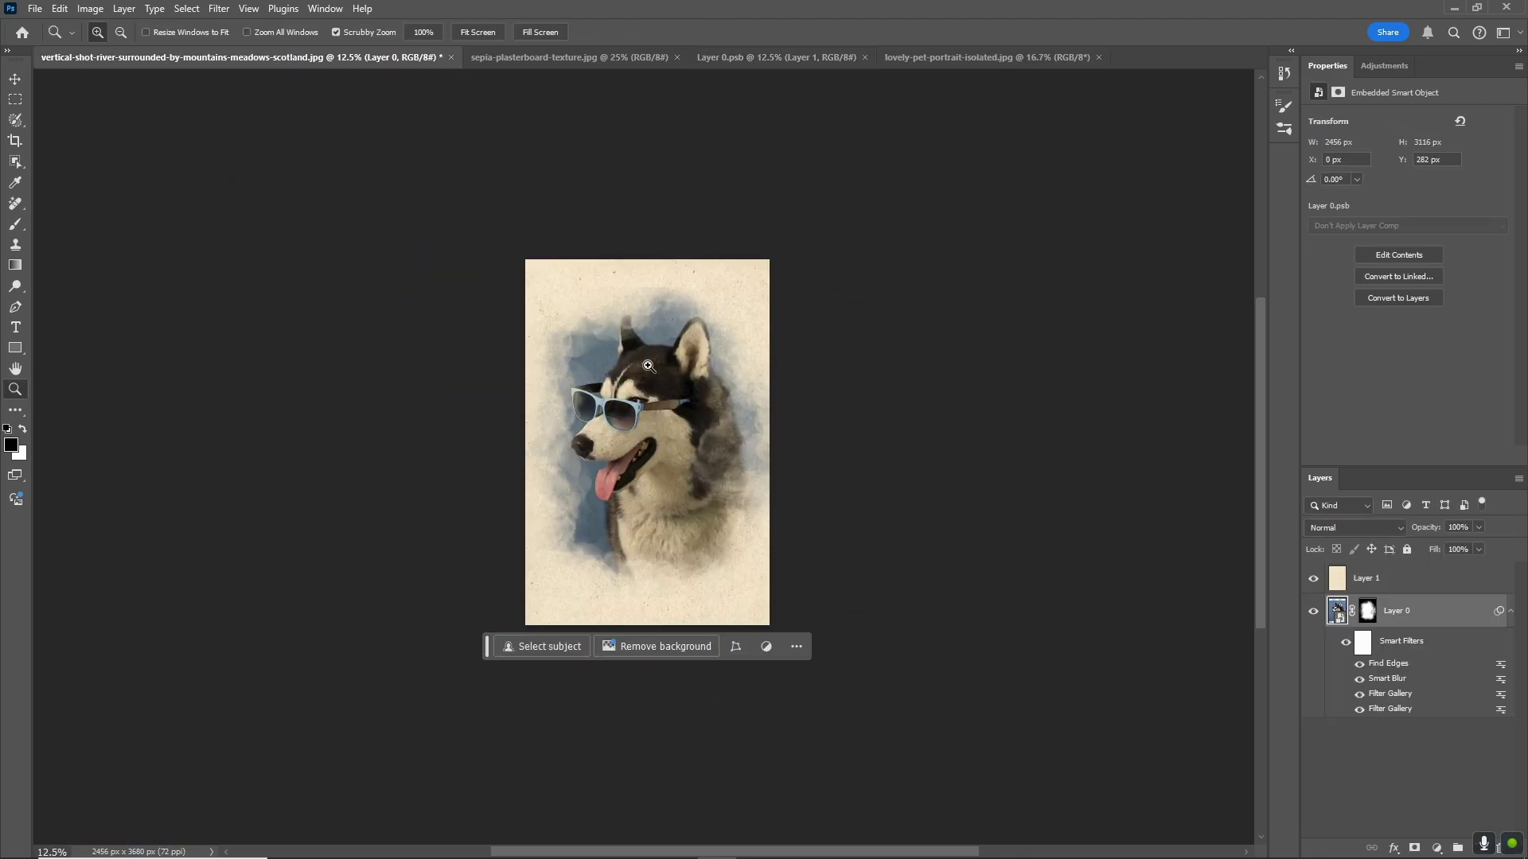
pyautogui.click(967, 57)
pyautogui.press('w')
pyautogui.hotkey('ctrl', 'Tab')
pyautogui.click(499, 59)
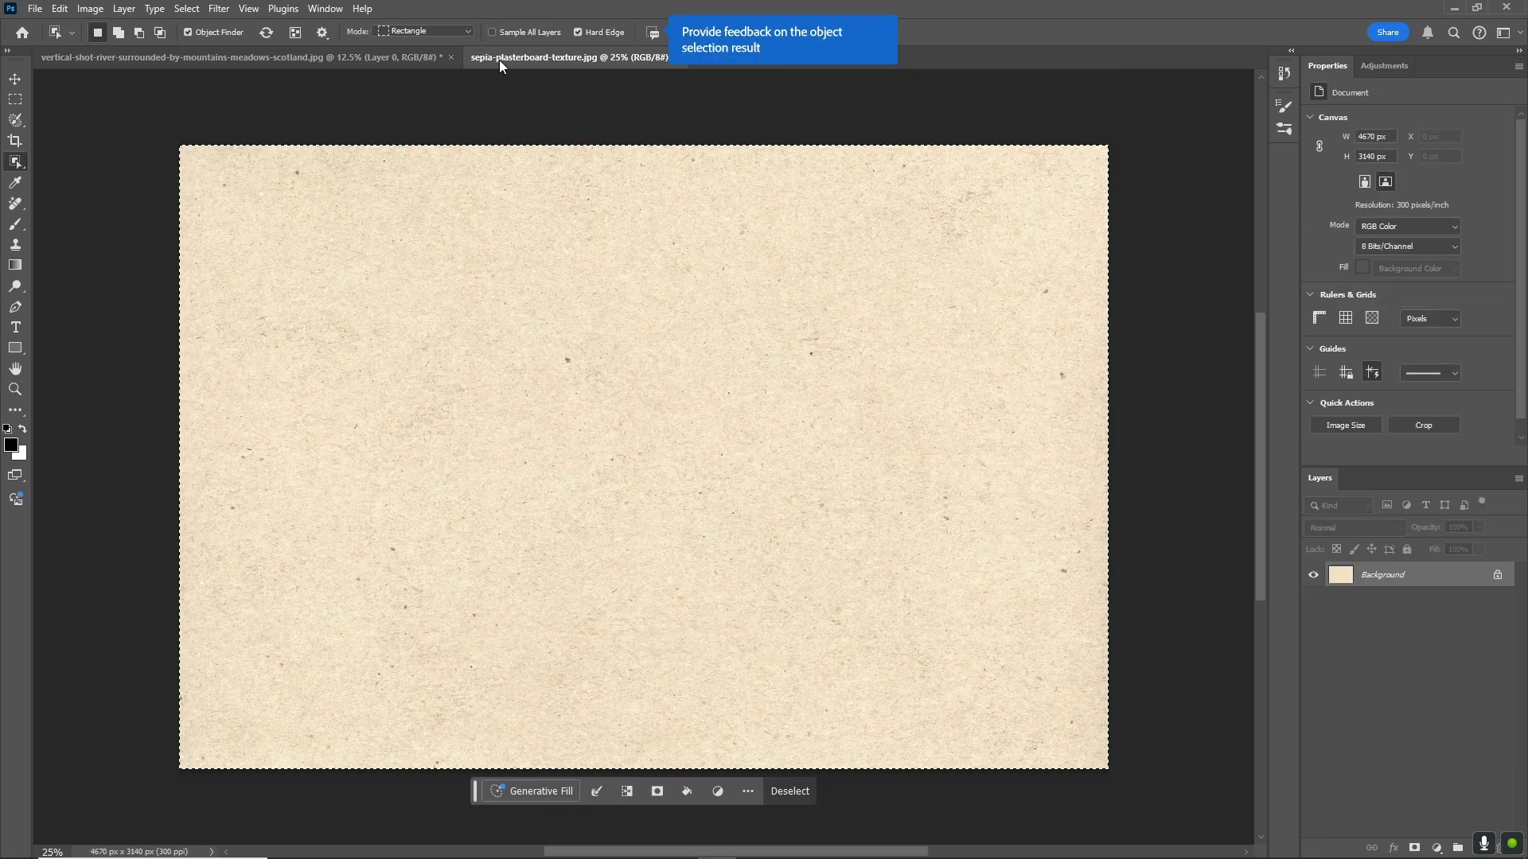
pyautogui.hotkey('ctrl', 'shift', 'Tab')
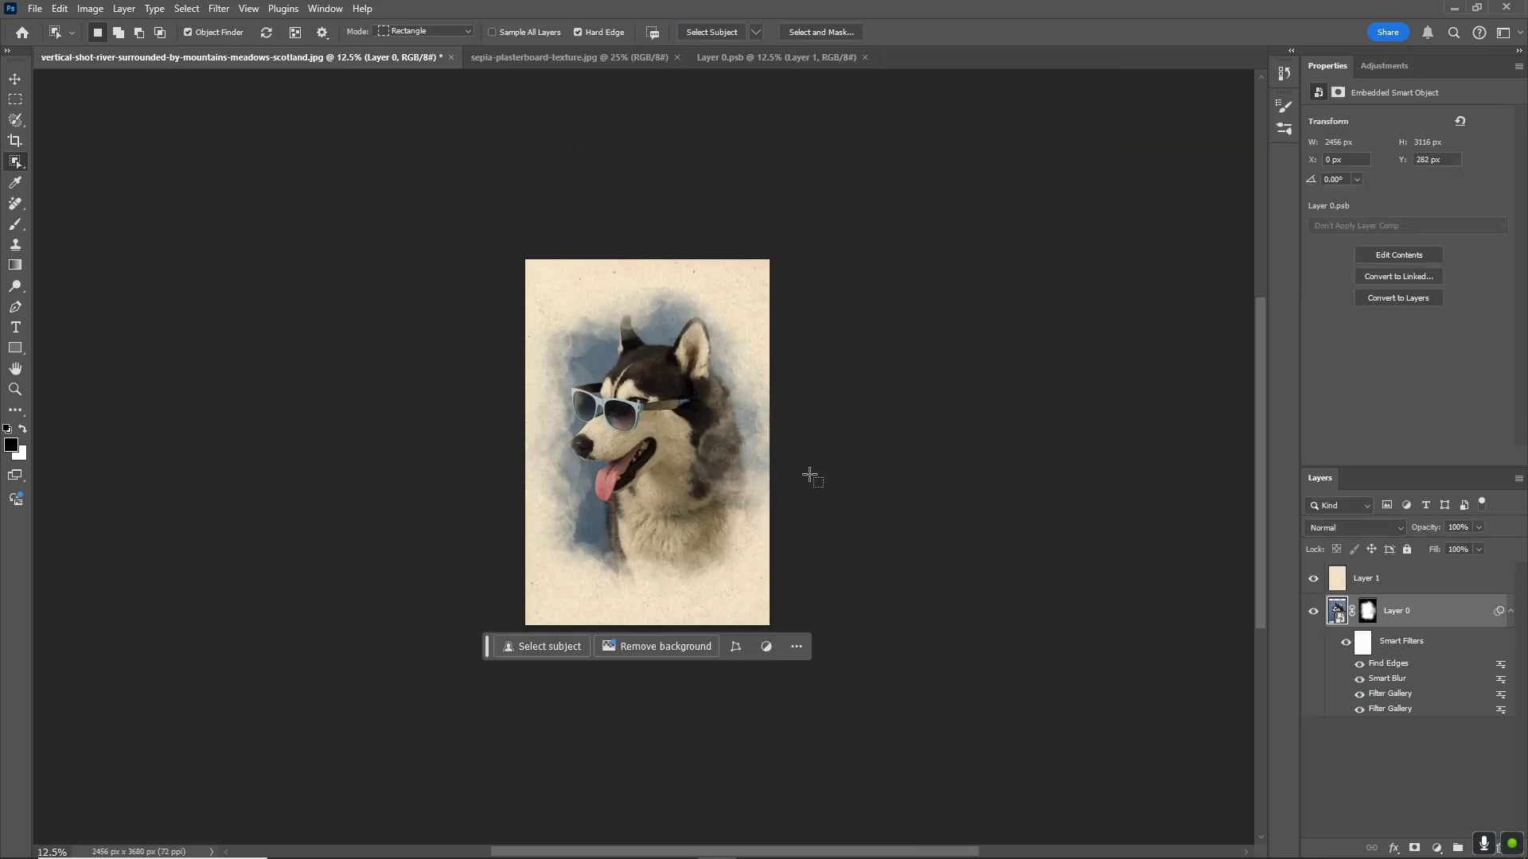